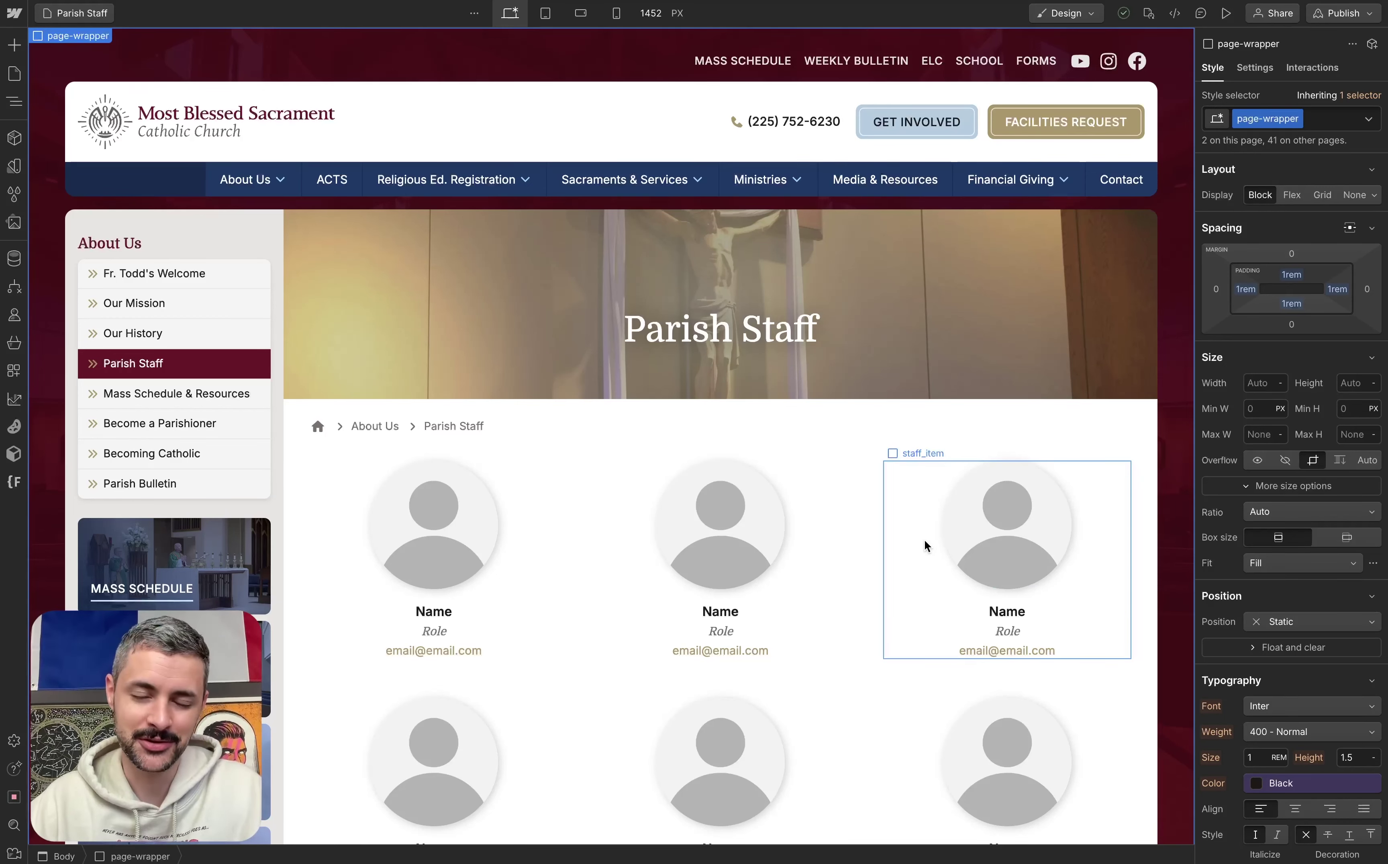
Step: Bind the first staff card's staff_image to the collection's Headshot field
{"action": "left_click", "coordinate": [852, 447]}
{"action": "scroll", "coordinate": [853, 447], "scroll_direction": "down", "scroll_amount": 5}
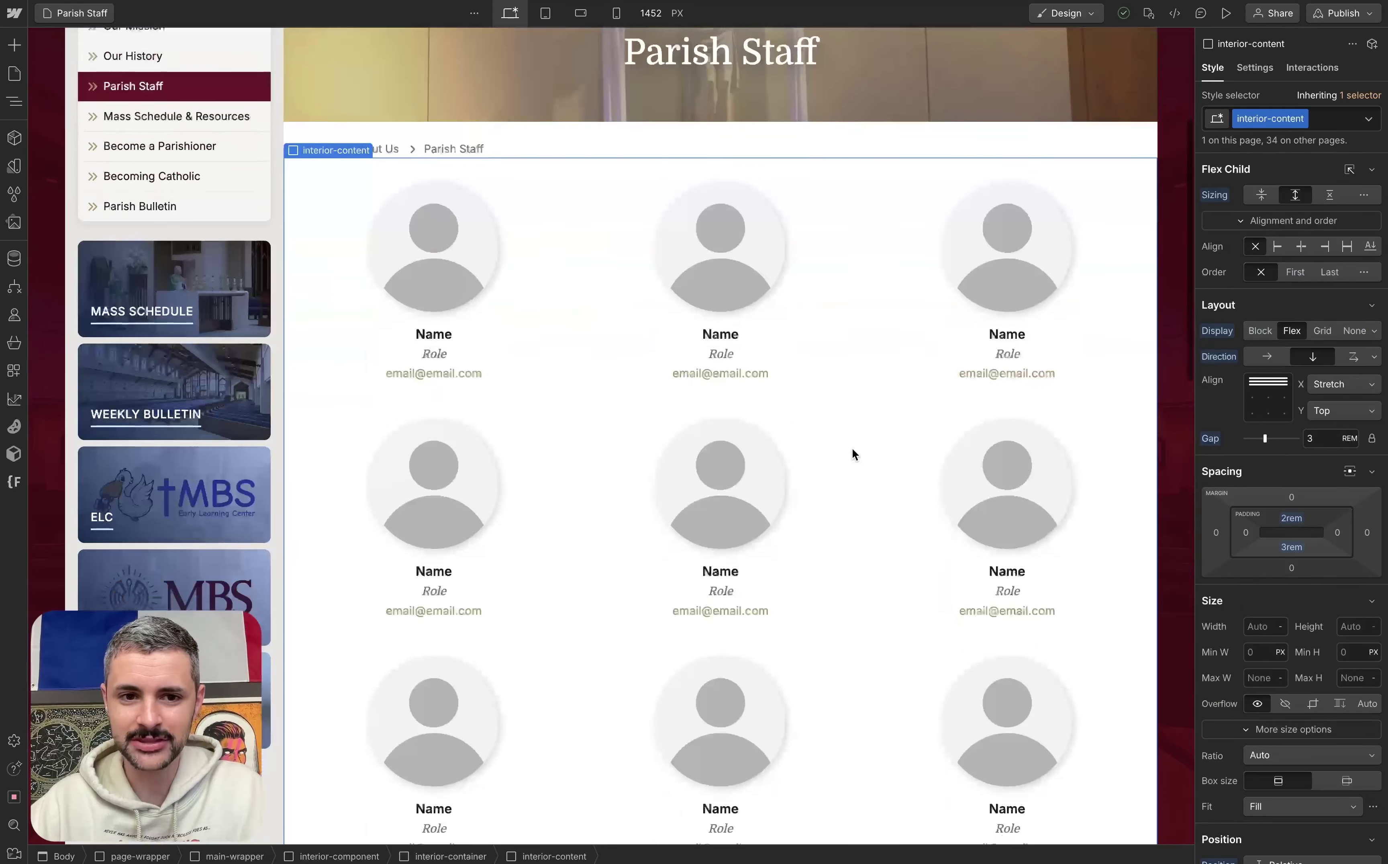
{"action": "scroll", "coordinate": [853, 455], "scroll_direction": "down", "scroll_amount": 1}
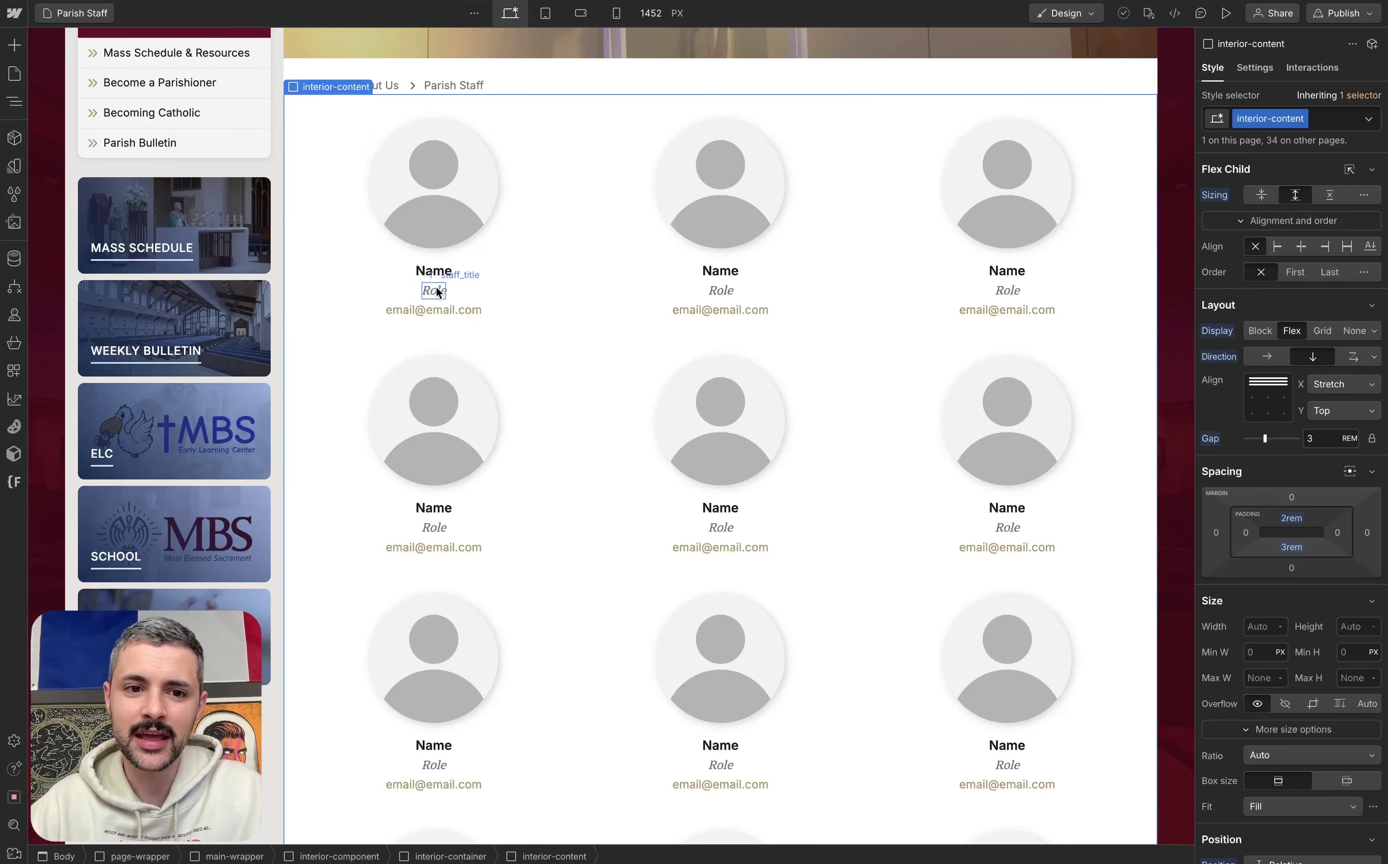
{"action": "left_click", "coordinate": [538, 245]}
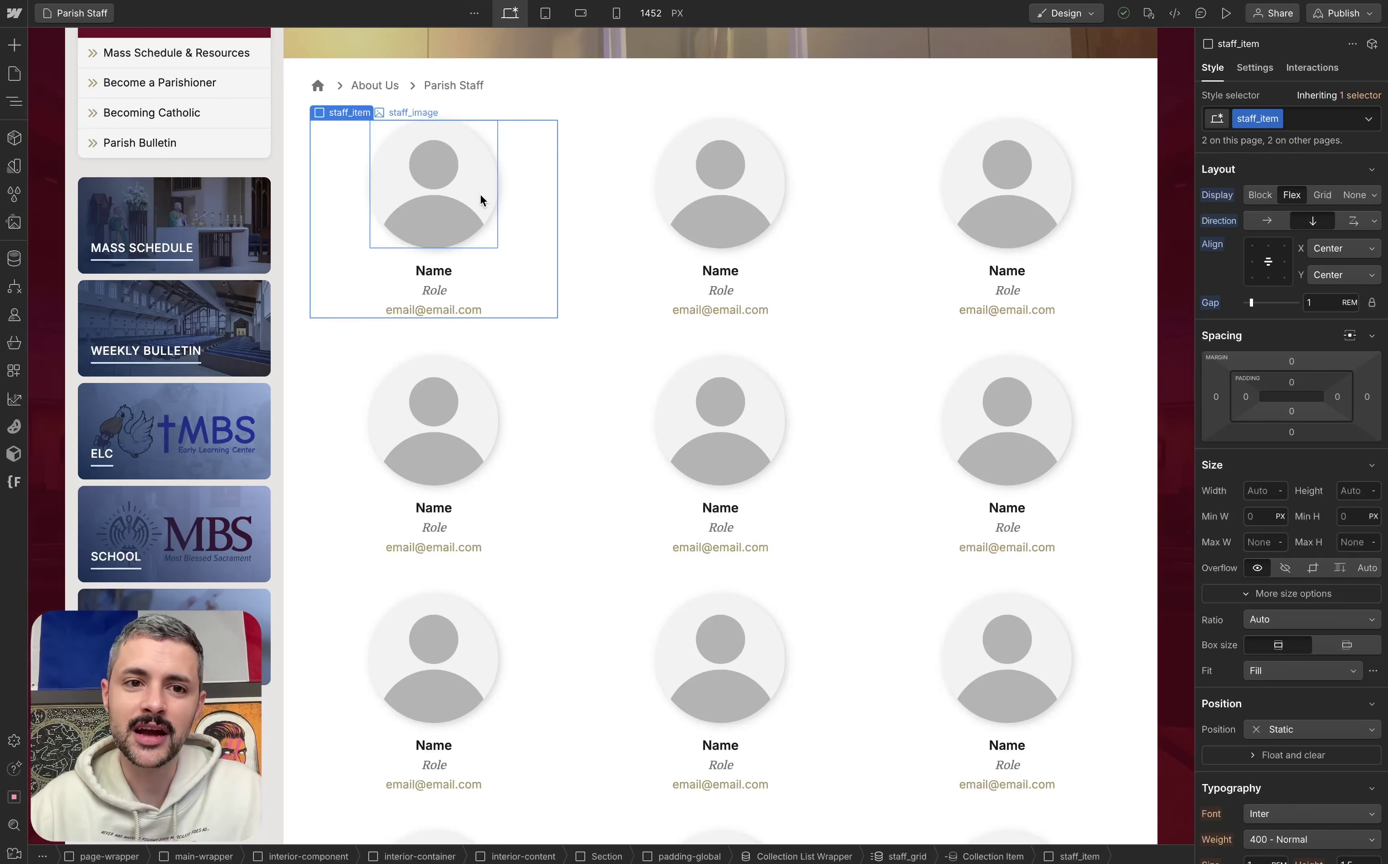
{"action": "left_click", "coordinate": [481, 193]}
{"action": "left_click", "coordinate": [577, 180]}
{"action": "key", "text": "z"}
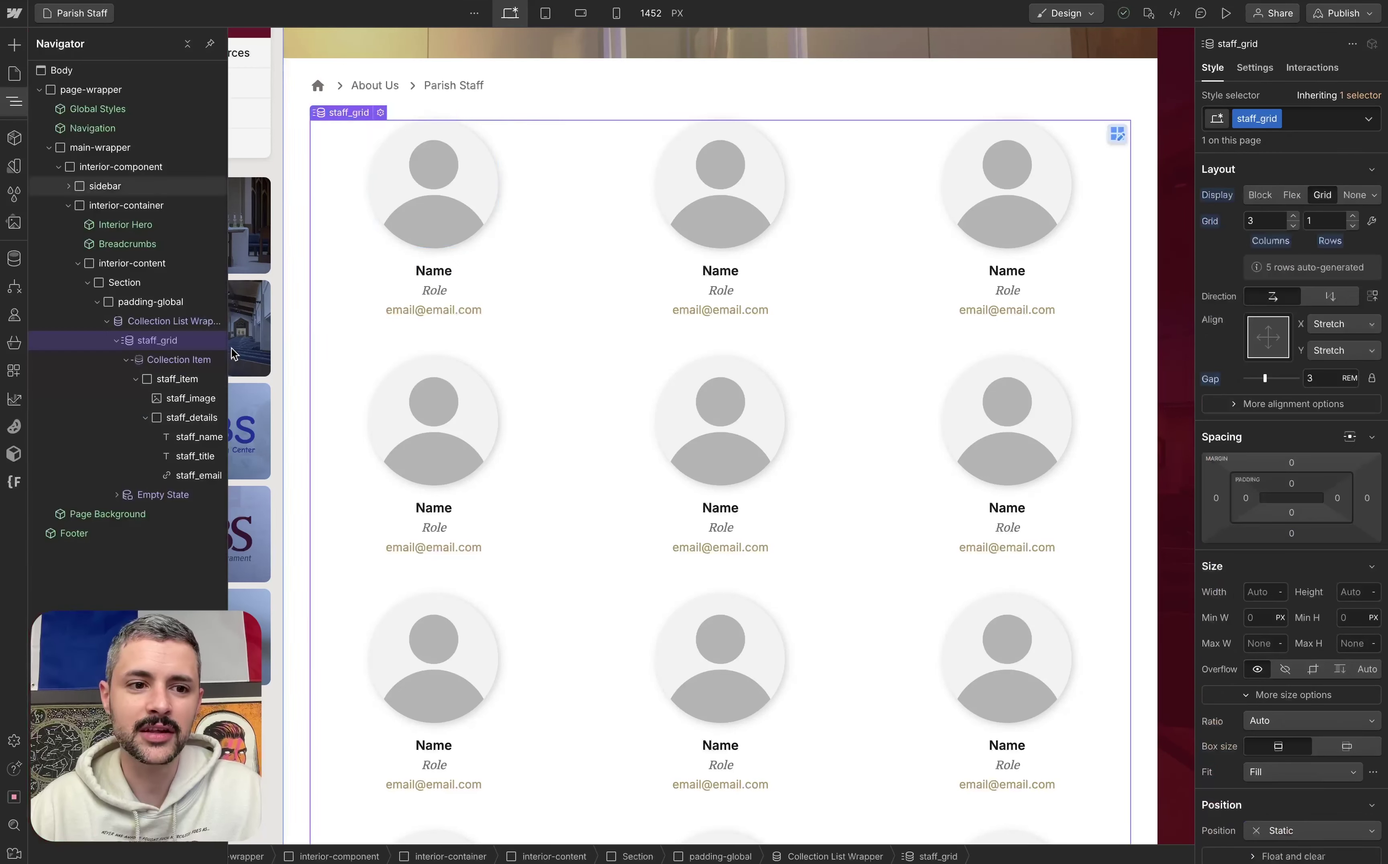
{"action": "left_click", "coordinate": [468, 180]}
{"action": "key", "text": "d"}
{"action": "left_click", "coordinate": [1246, 240]}
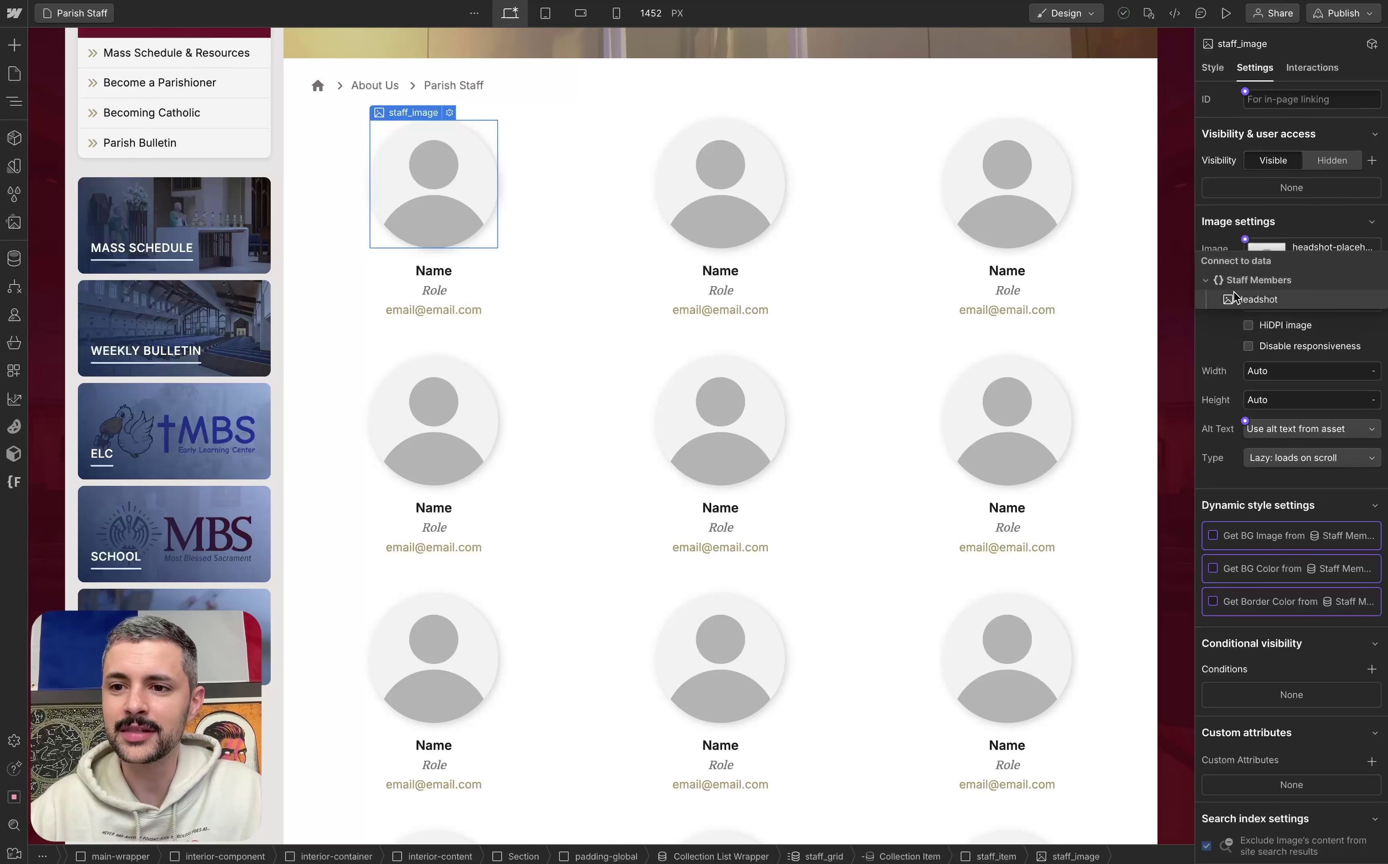
{"action": "left_click", "coordinate": [1239, 297]}
Step: Bind staff_name text to the Name field and staff_title text to Job Title
{"action": "left_click", "coordinate": [448, 276]}
{"action": "left_click", "coordinate": [1246, 239]}
{"action": "left_click", "coordinate": [1253, 318]}
{"action": "left_click", "coordinate": [440, 293]}
{"action": "left_click", "coordinate": [1246, 240]}
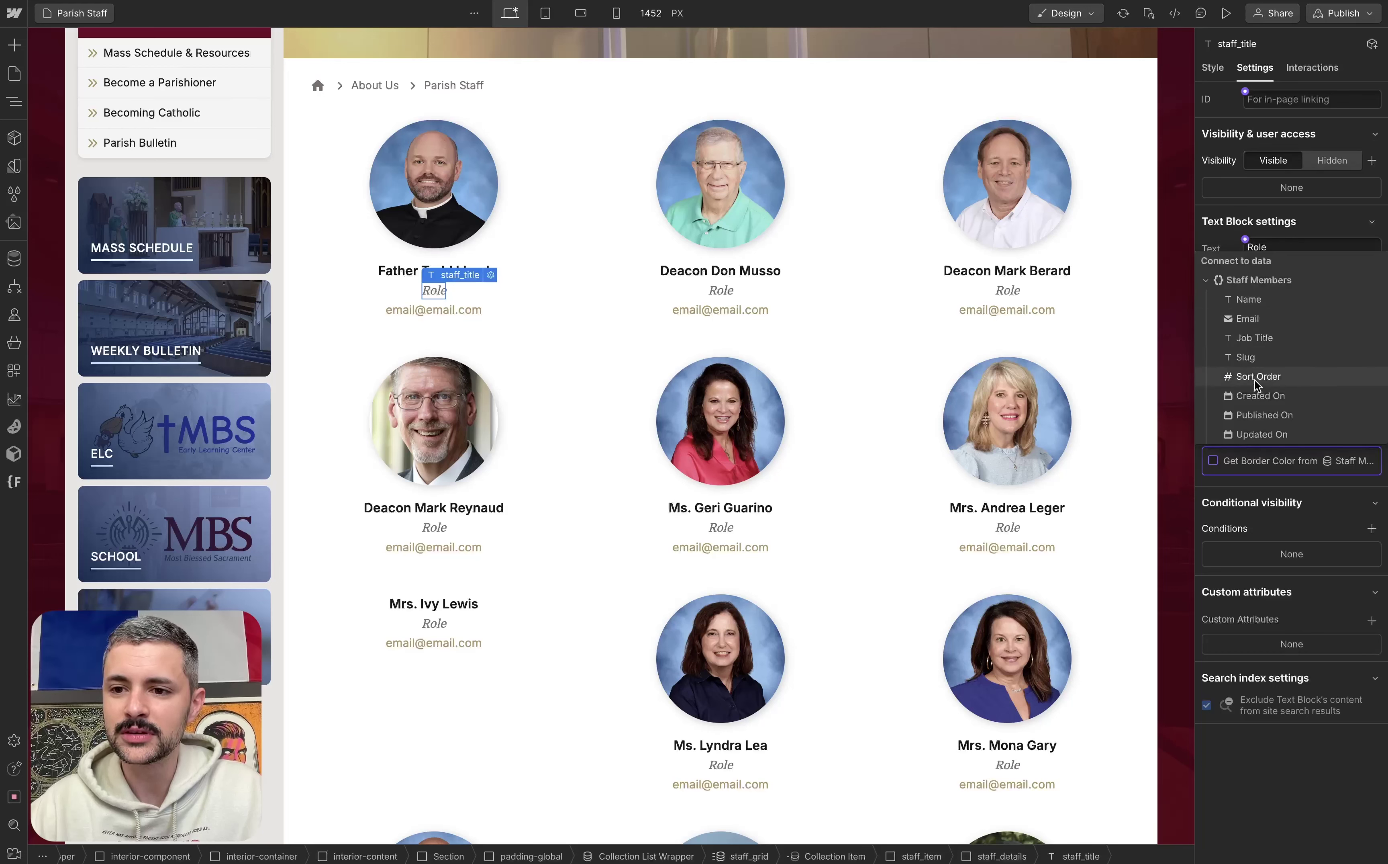
{"action": "left_click", "coordinate": [1258, 337]}
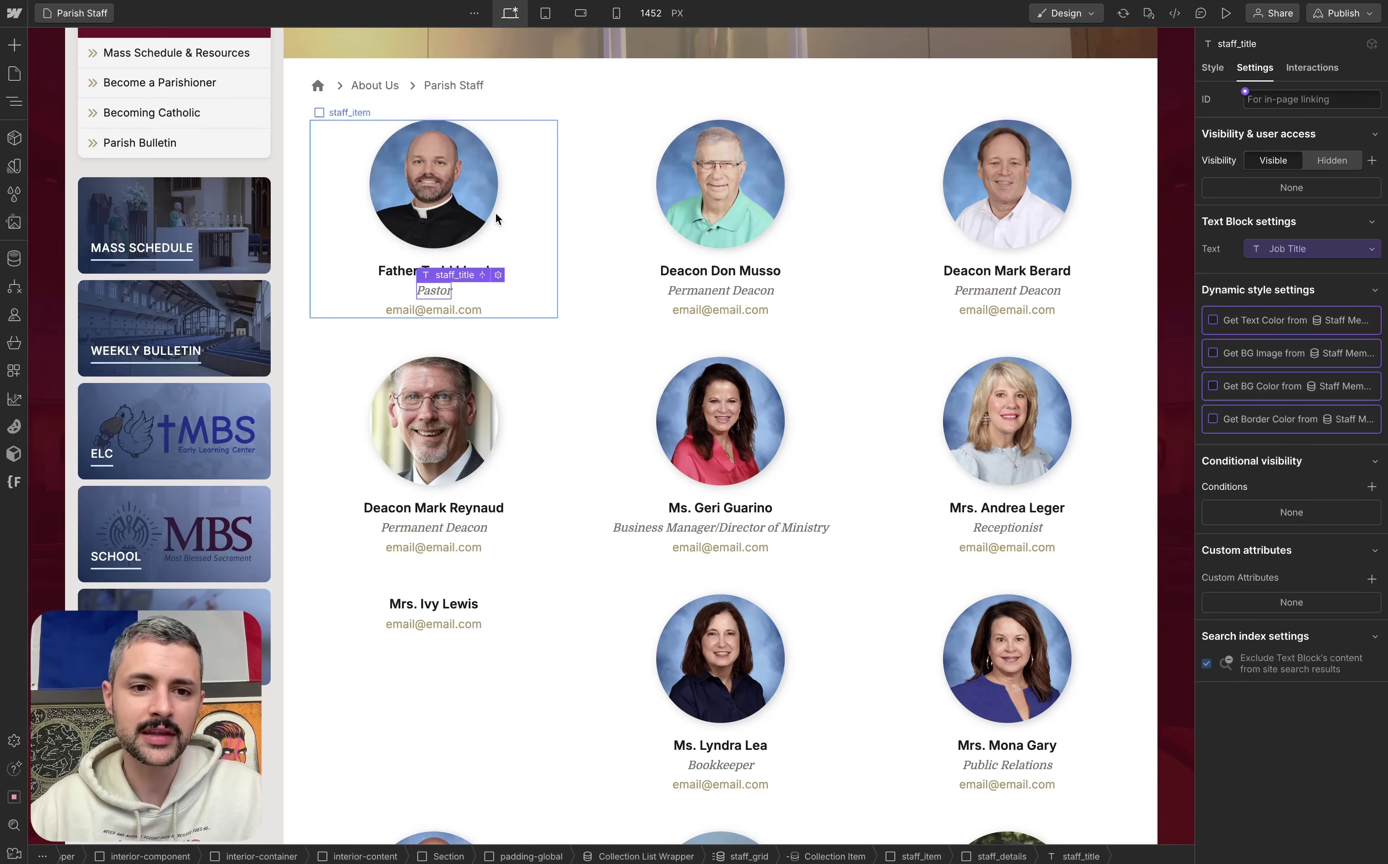
Step: Make staff_email an email link using the Email field, with link text from Name
{"action": "left_click", "coordinate": [465, 310]}
{"action": "left_click", "coordinate": [1318, 247]}
{"action": "left_click", "coordinate": [1255, 301]}
{"action": "left_click", "coordinate": [1255, 322]}
{"action": "left_click", "coordinate": [1253, 363]}
{"action": "left_click", "coordinate": [1243, 365]}
{"action": "left_click", "coordinate": [1240, 384]}
{"action": "left_click", "coordinate": [1240, 427]}
{"action": "left_click", "coordinate": [584, 329]}
Step: Duplicate the headshot image in the card of a staff member without a photo
{"action": "scroll", "coordinate": [585, 329], "scroll_direction": "down", "scroll_amount": 5}
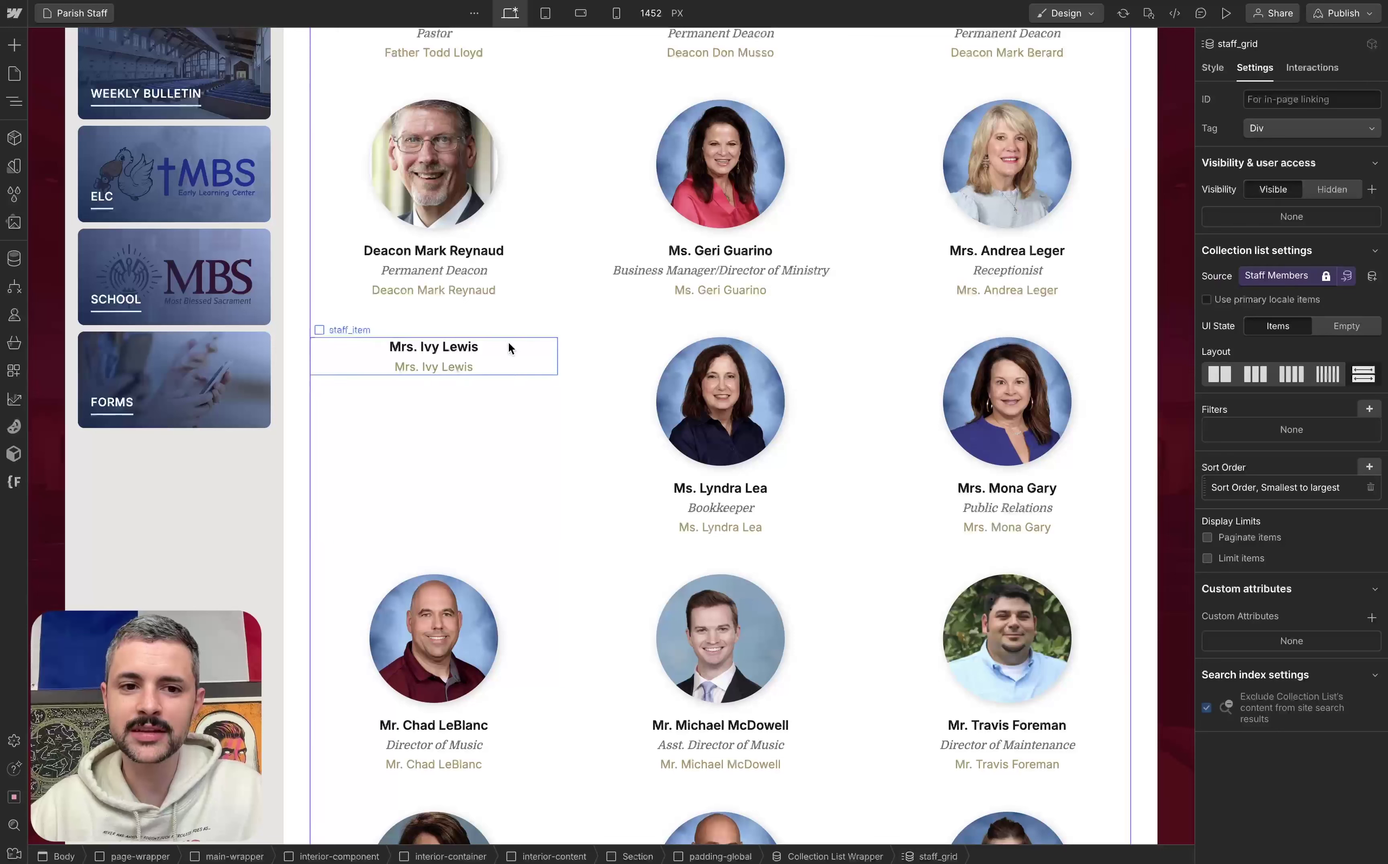
{"action": "left_click", "coordinate": [496, 428]}
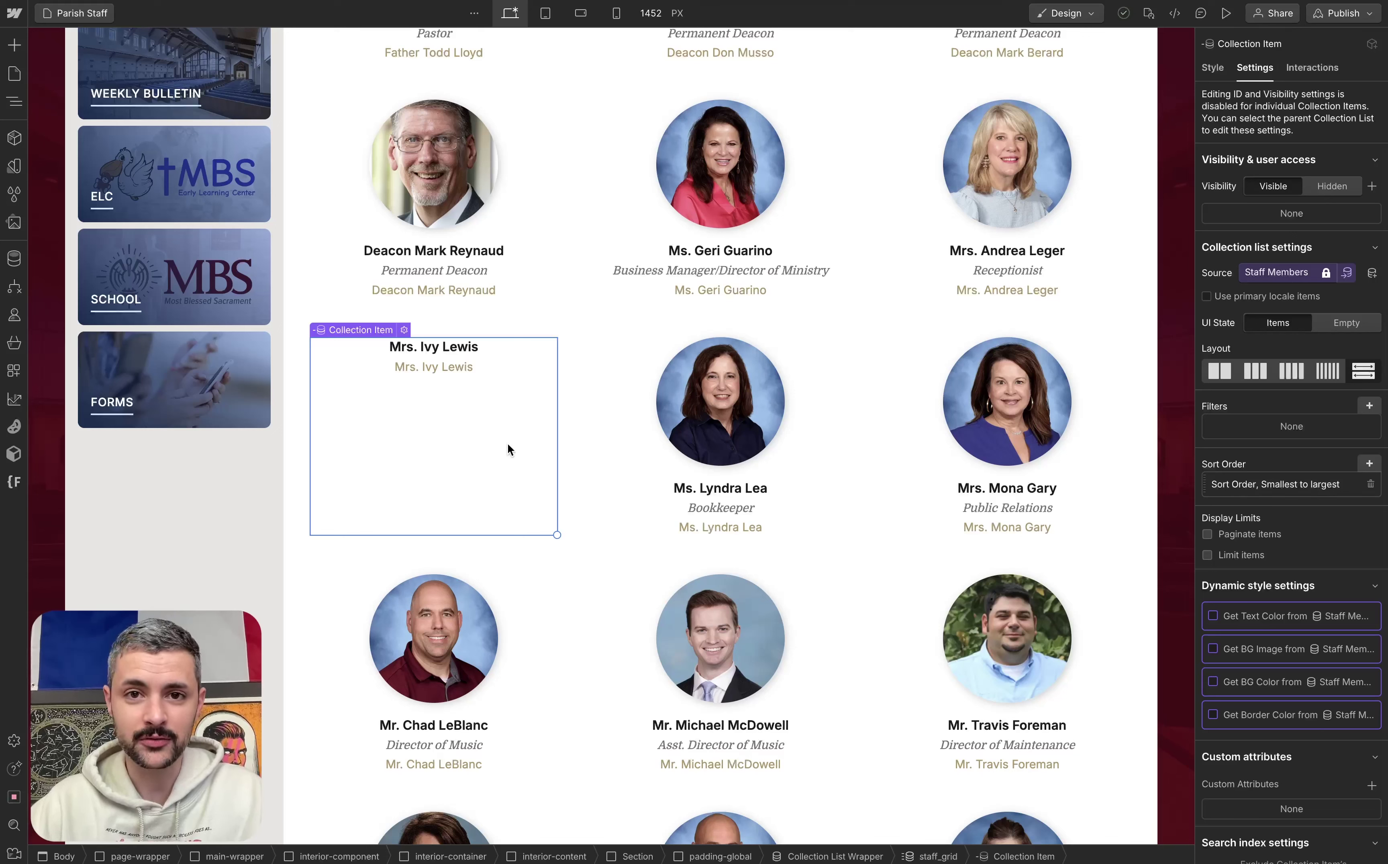
{"action": "key", "text": "z"}
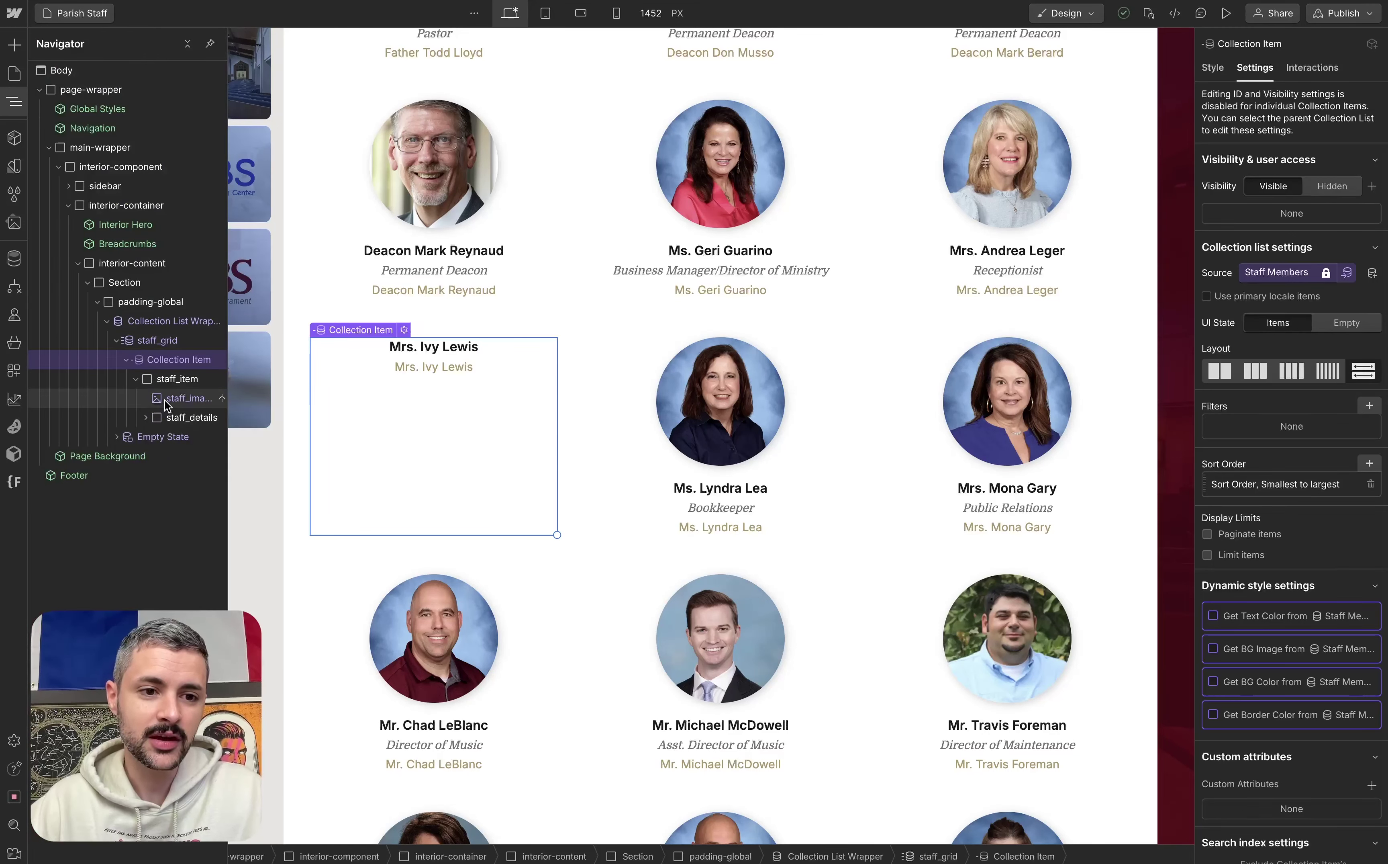
{"action": "left_click", "coordinate": [183, 400]}
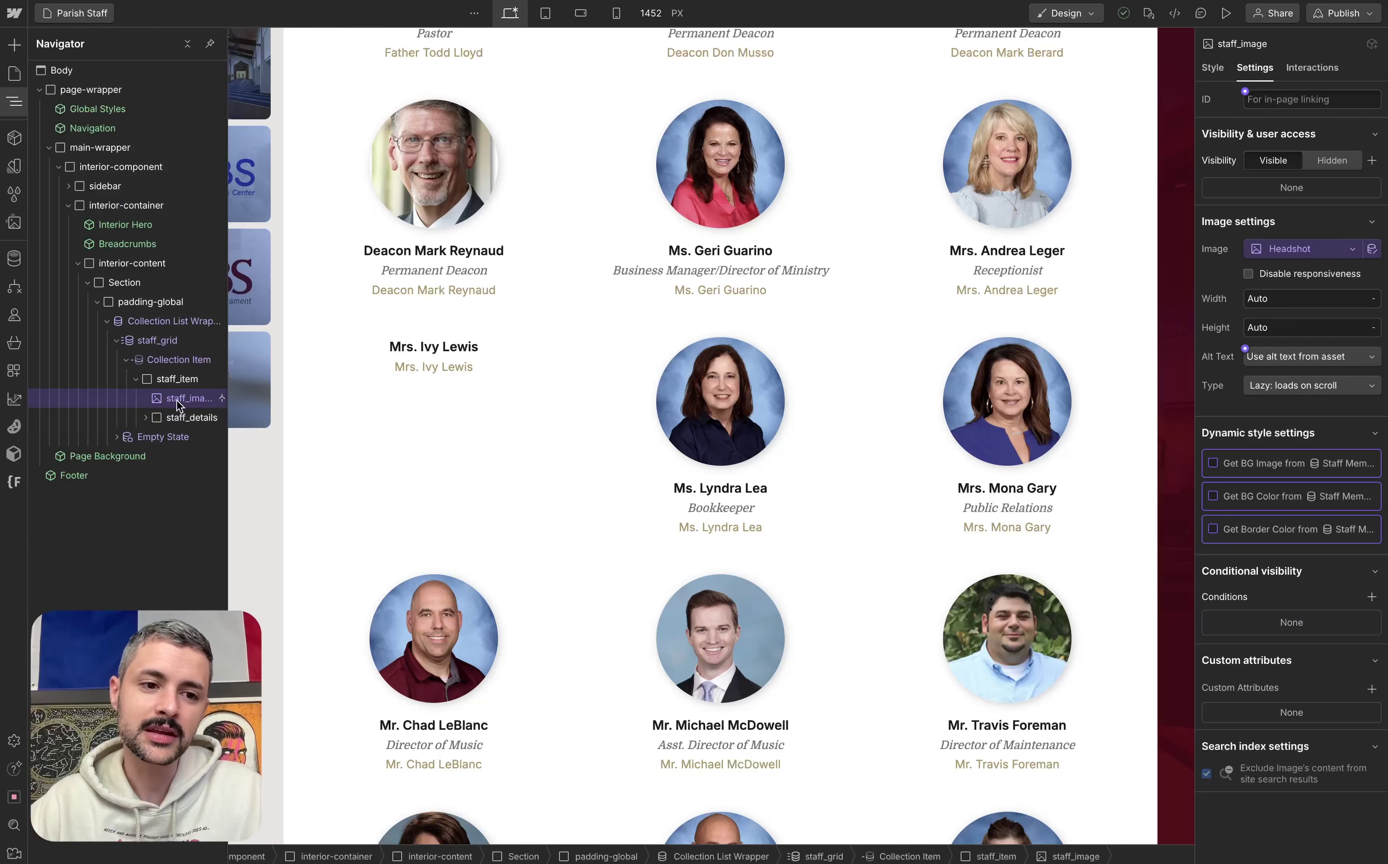
{"action": "key", "text": "ctrl+d"}
{"action": "left_click", "coordinate": [183, 418]}
Step: Give the duplicated image the conditional visibility 'Headshot is not set'
{"action": "left_click", "coordinate": [1372, 597]}
{"action": "left_click", "coordinate": [1327, 679]}
{"action": "left_click", "coordinate": [1294, 743]}
{"action": "left_click", "coordinate": [1340, 735]}
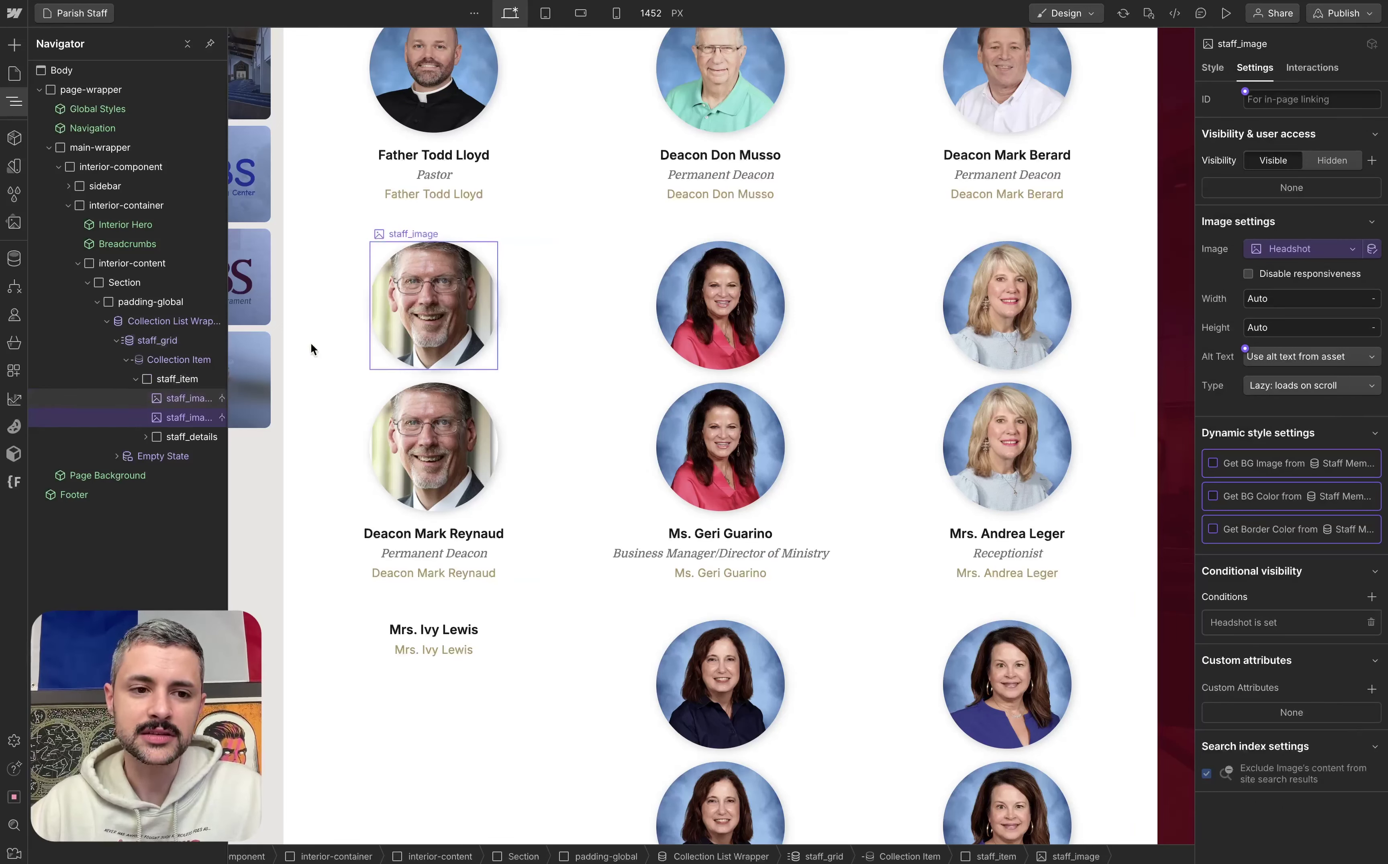
{"action": "key", "text": "ctrl+z"}
{"action": "left_click", "coordinate": [1372, 597]}
{"action": "left_click", "coordinate": [1313, 679]}
{"action": "left_click", "coordinate": [1275, 747]}
{"action": "left_click", "coordinate": [1270, 705]}
{"action": "left_click", "coordinate": [1264, 750]}
{"action": "left_click", "coordinate": [1356, 736]}
Step: Unbind the duplicate from Headshot and set its image to the headshot-placeholder asset
{"action": "left_click", "coordinate": [1307, 248]}
{"action": "left_click", "coordinate": [1289, 278]}
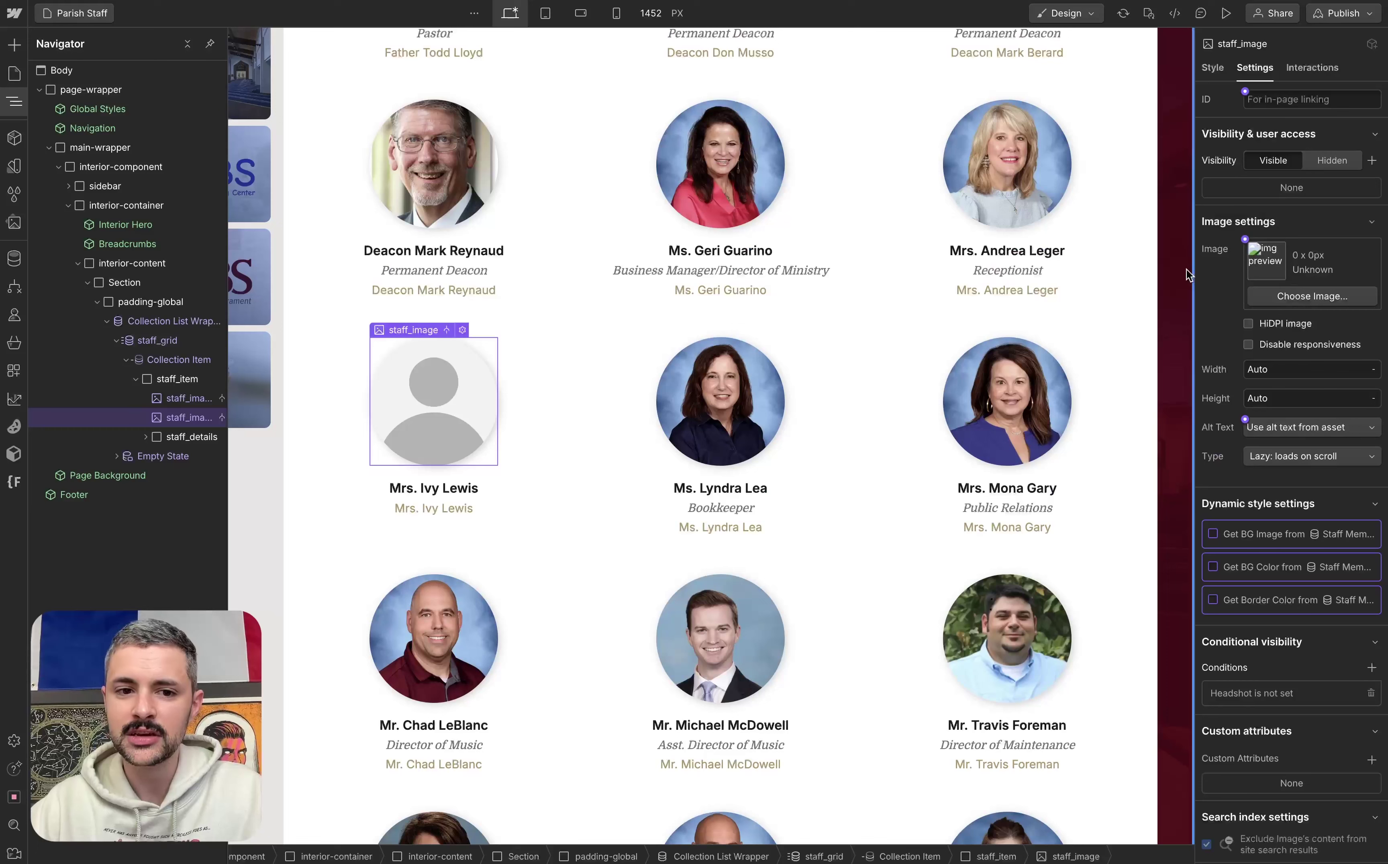
{"action": "left_click", "coordinate": [1313, 294]}
{"action": "left_click", "coordinate": [52, 149]}
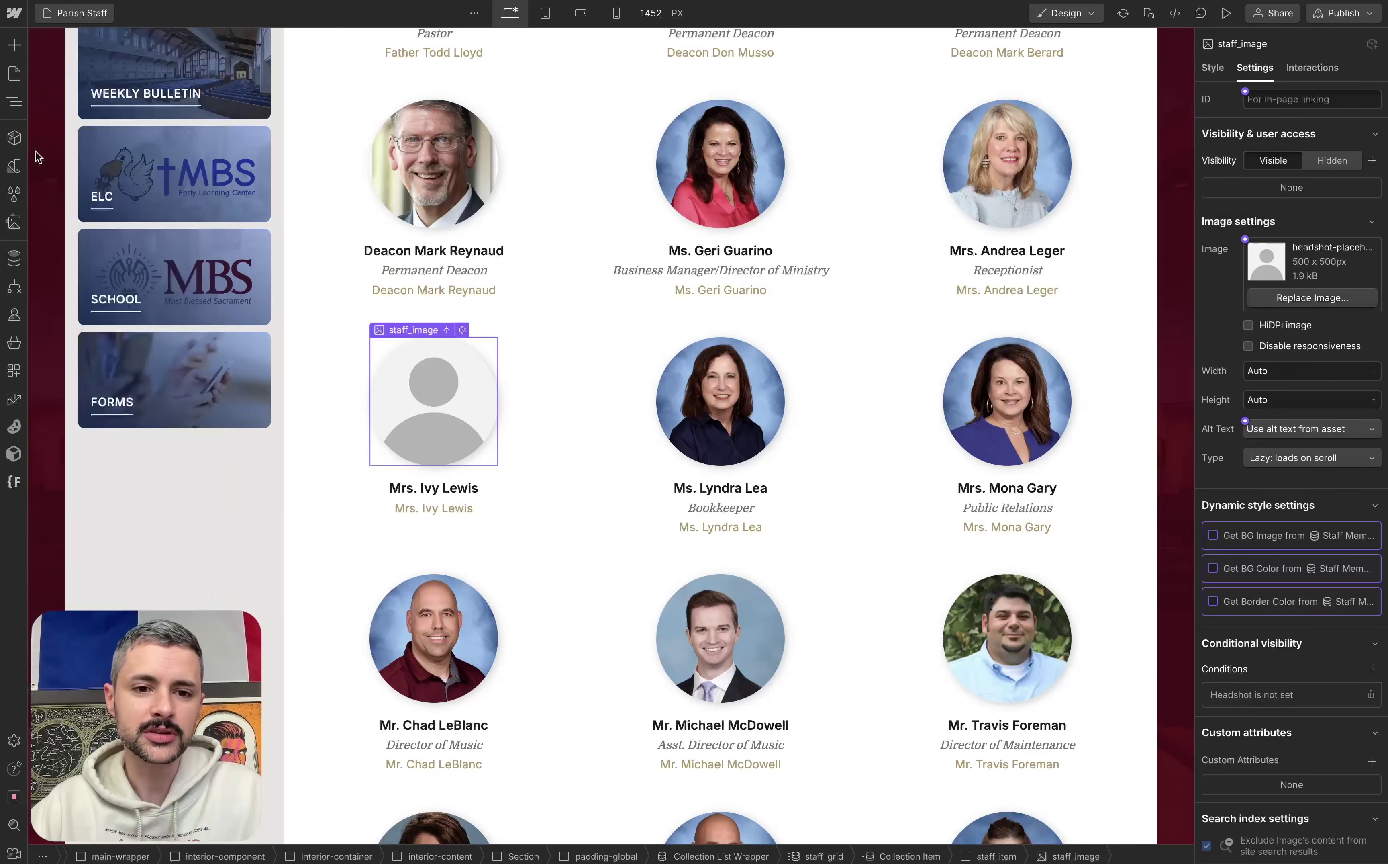
{"action": "left_click", "coordinate": [579, 360]}
{"action": "scroll", "coordinate": [580, 360], "scroll_direction": "up", "scroll_amount": 4}
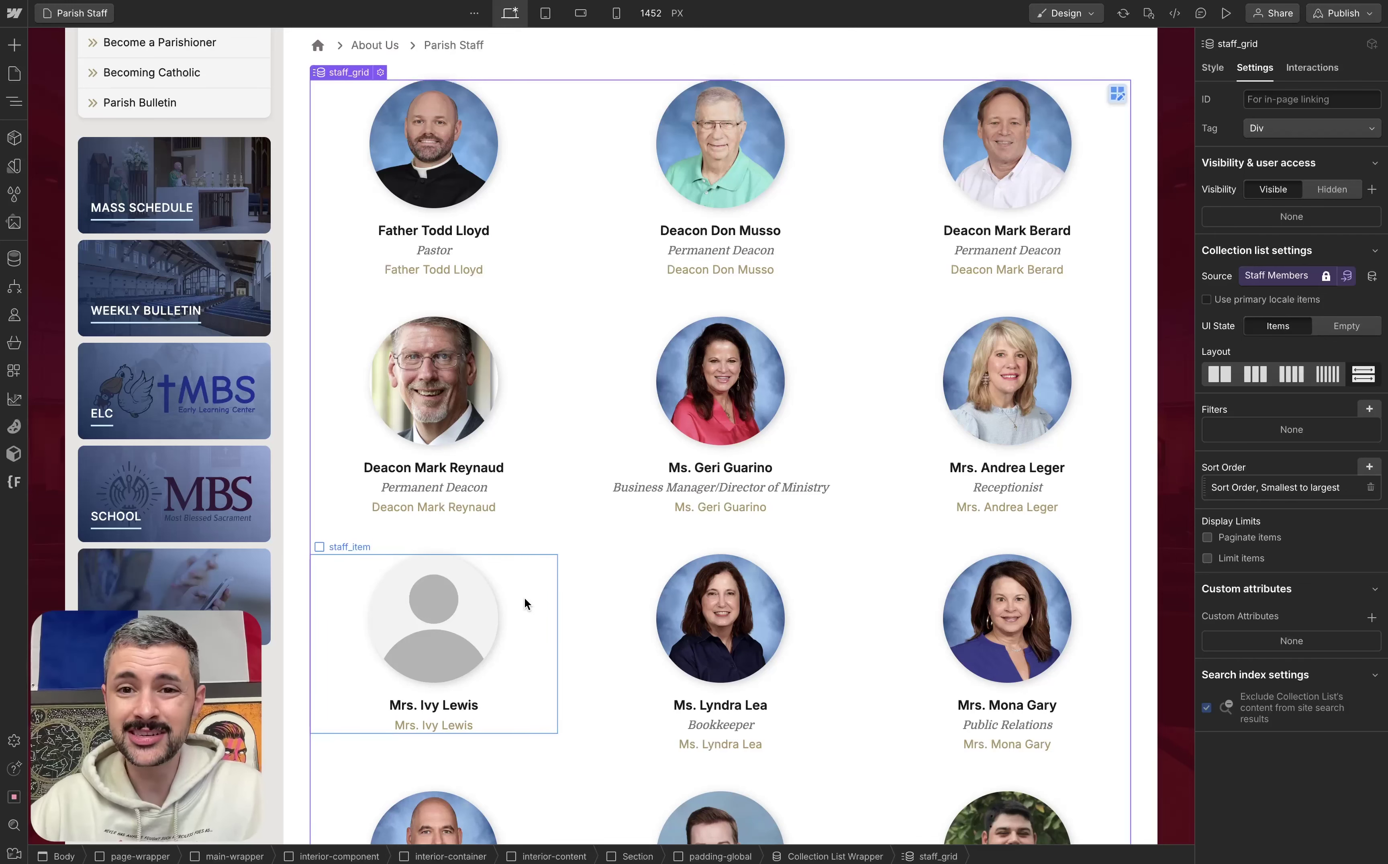
Step: Replace the hand-built staff card with a Staff Item component in the collection item
{"action": "left_click", "coordinate": [537, 161]}
{"action": "key", "text": "Delete"}
{"action": "key", "text": "z"}
{"action": "left_click", "coordinate": [491, 148]}
{"action": "left_click", "coordinate": [177, 360]}
{"action": "key", "text": "super+k"}
{"action": "type", "text": "staff"}
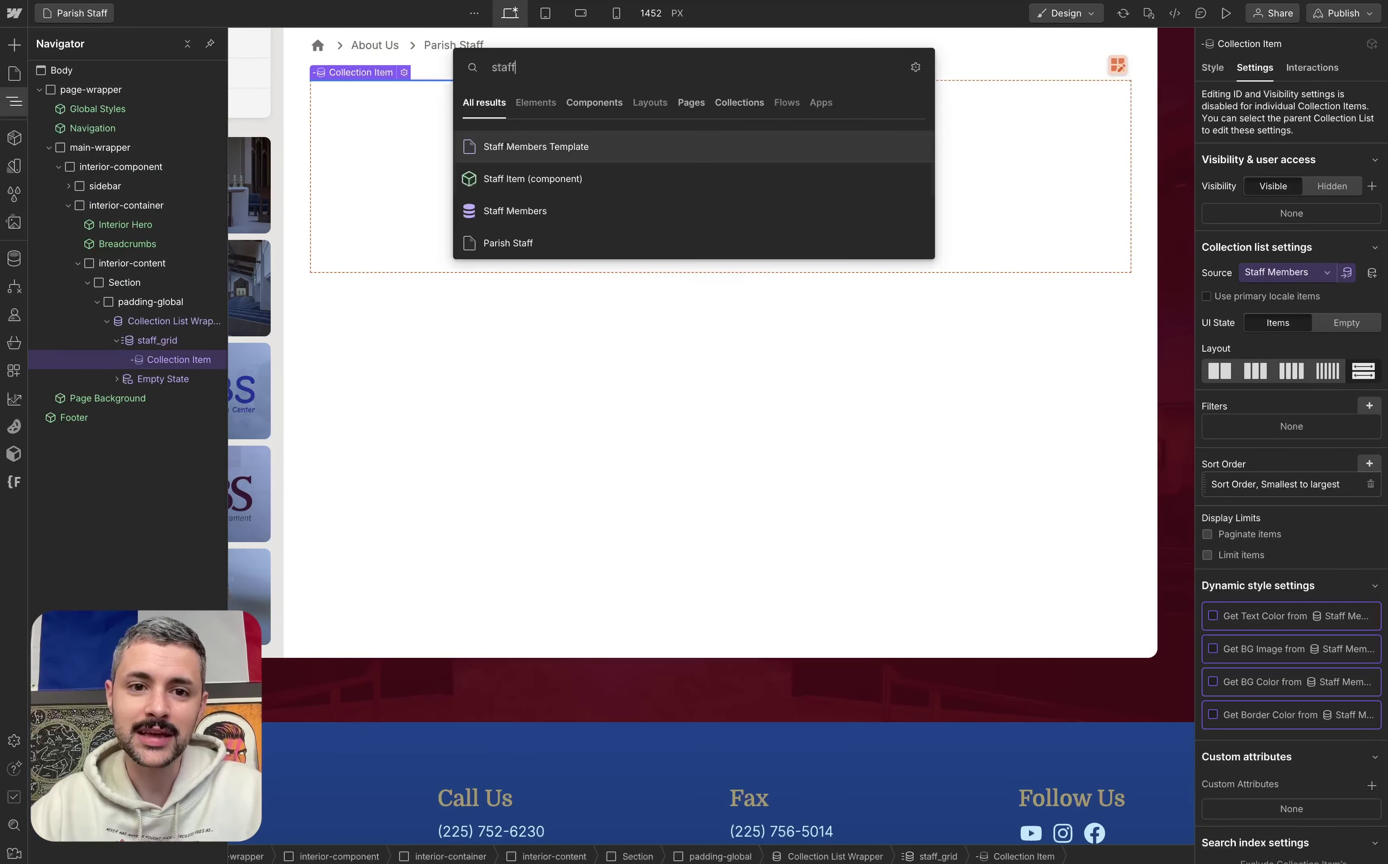
{"action": "left_click", "coordinate": [539, 179]}
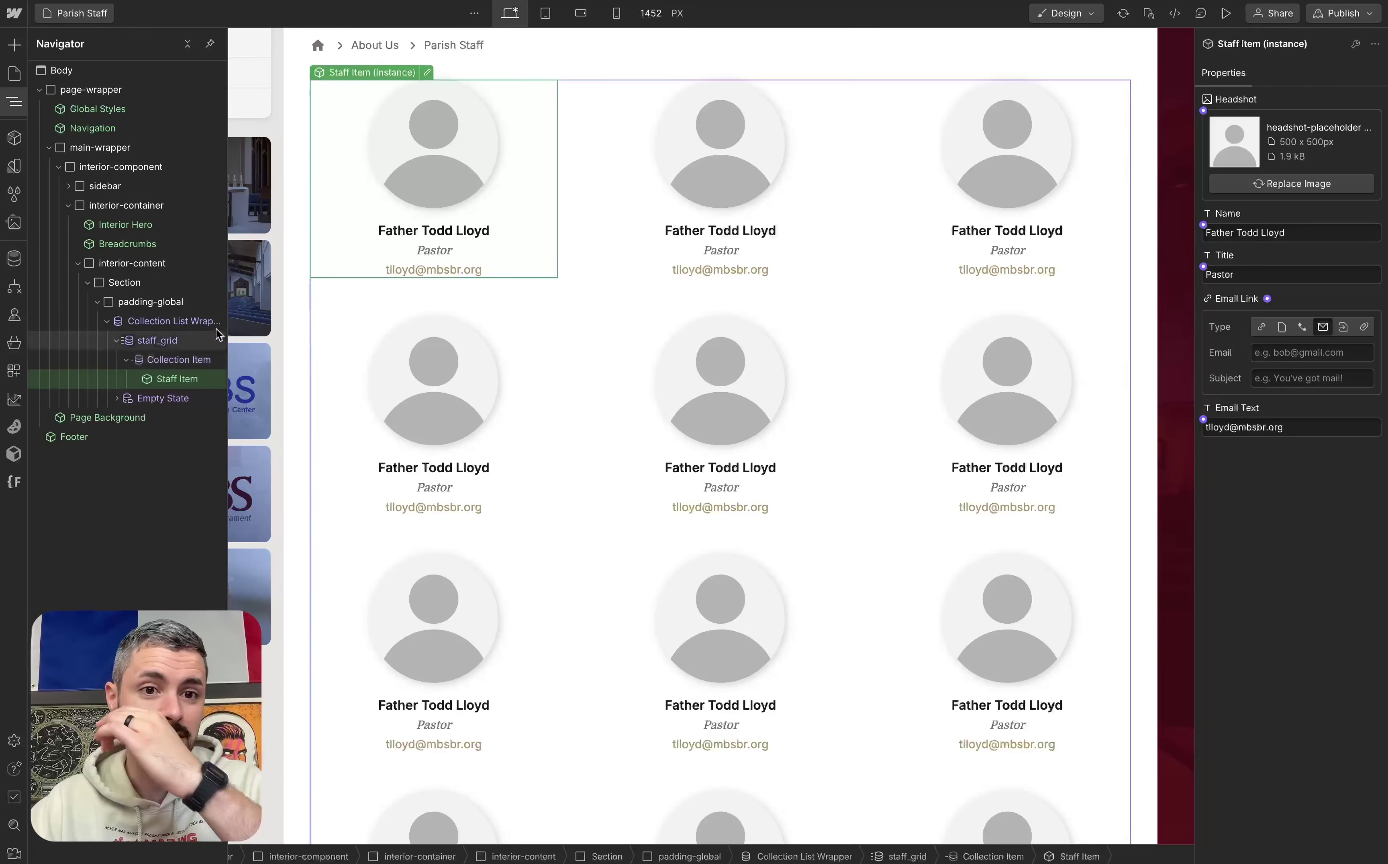
Step: Set the Staff Item's Headshot property default to the grey headshot-placeholder, then exit component editing
{"action": "double_click", "coordinate": [442, 92]}
{"action": "left_click", "coordinate": [436, 128]}
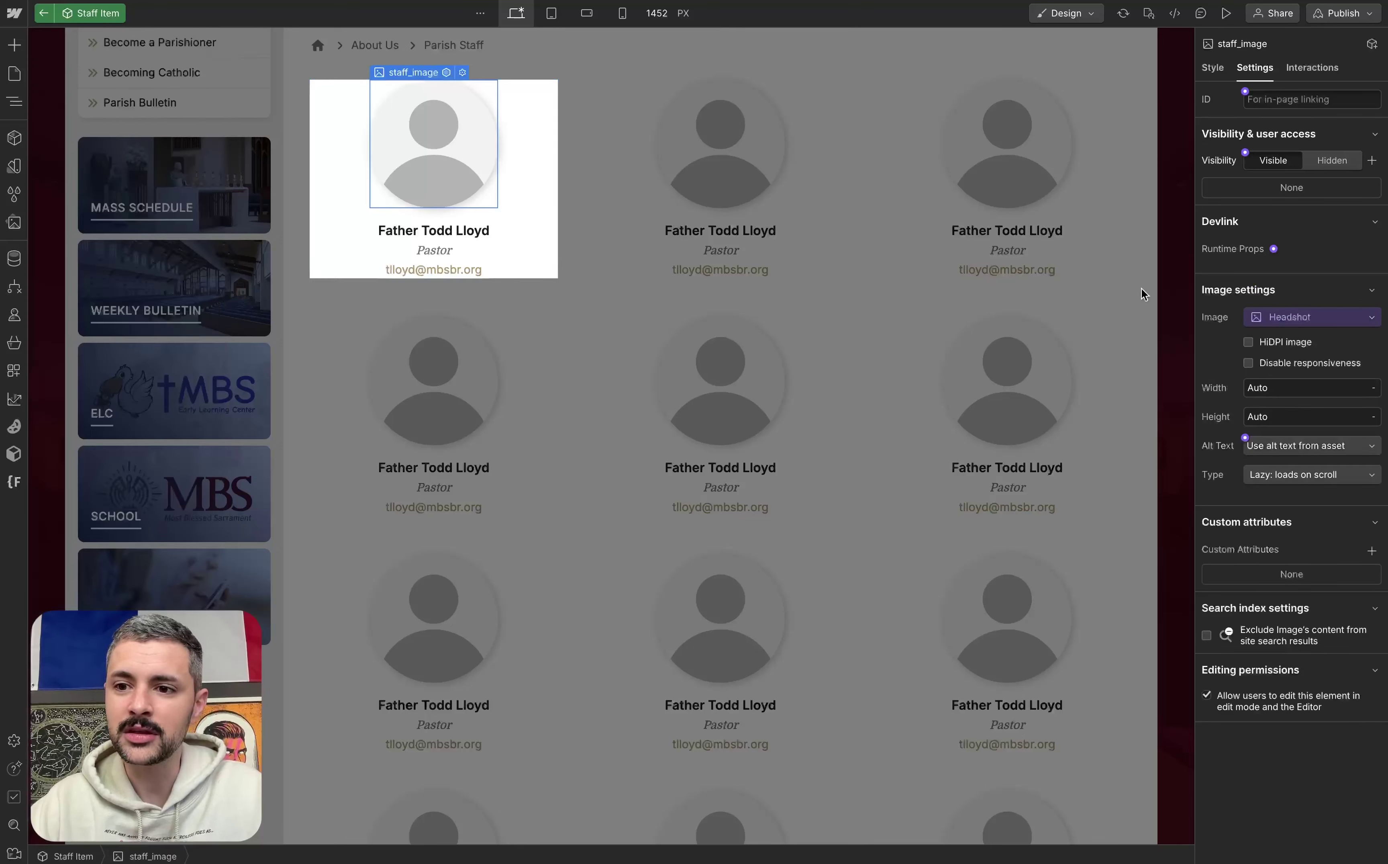
{"action": "left_click", "coordinate": [1296, 321]}
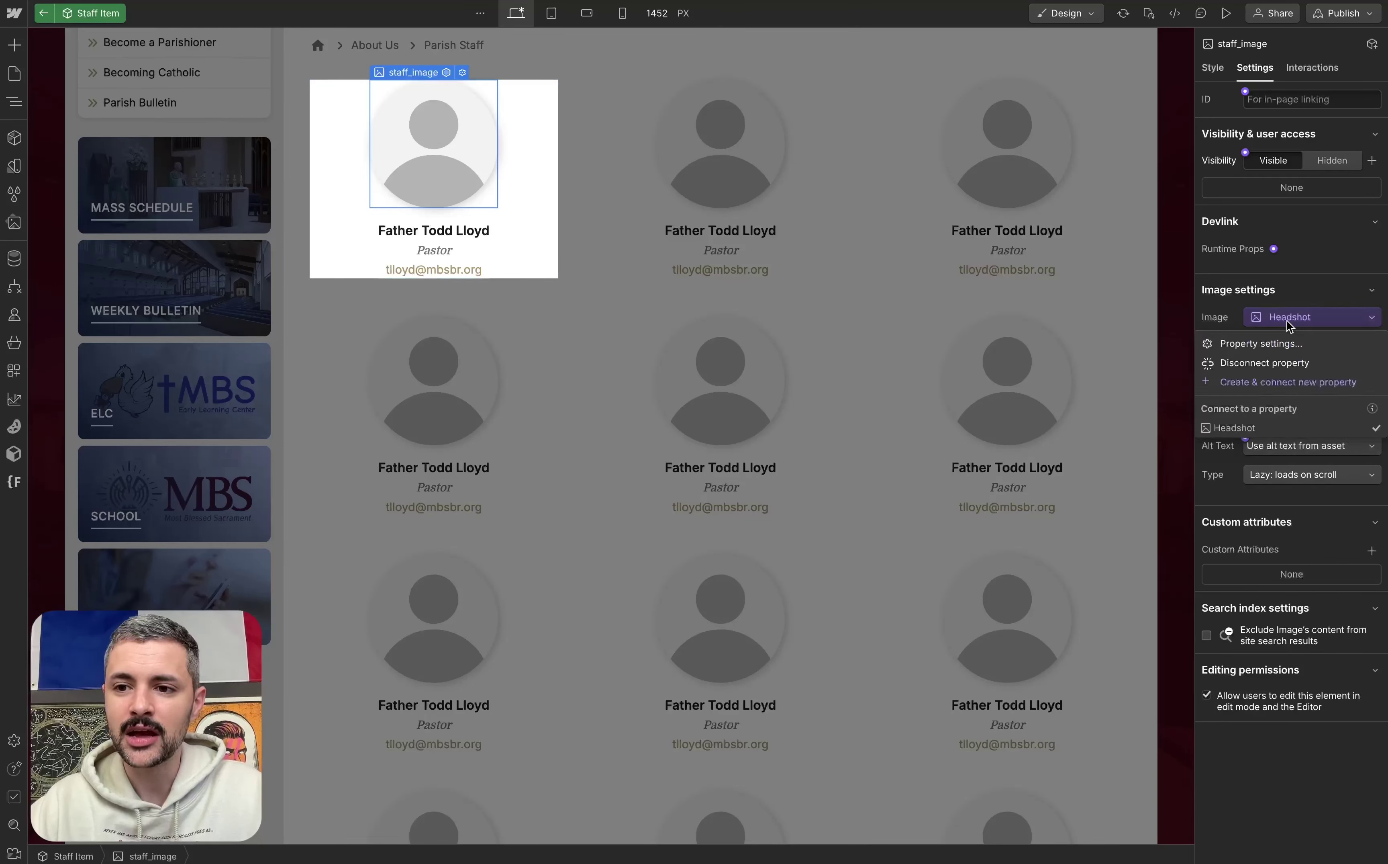
{"action": "left_click", "coordinate": [1285, 343]}
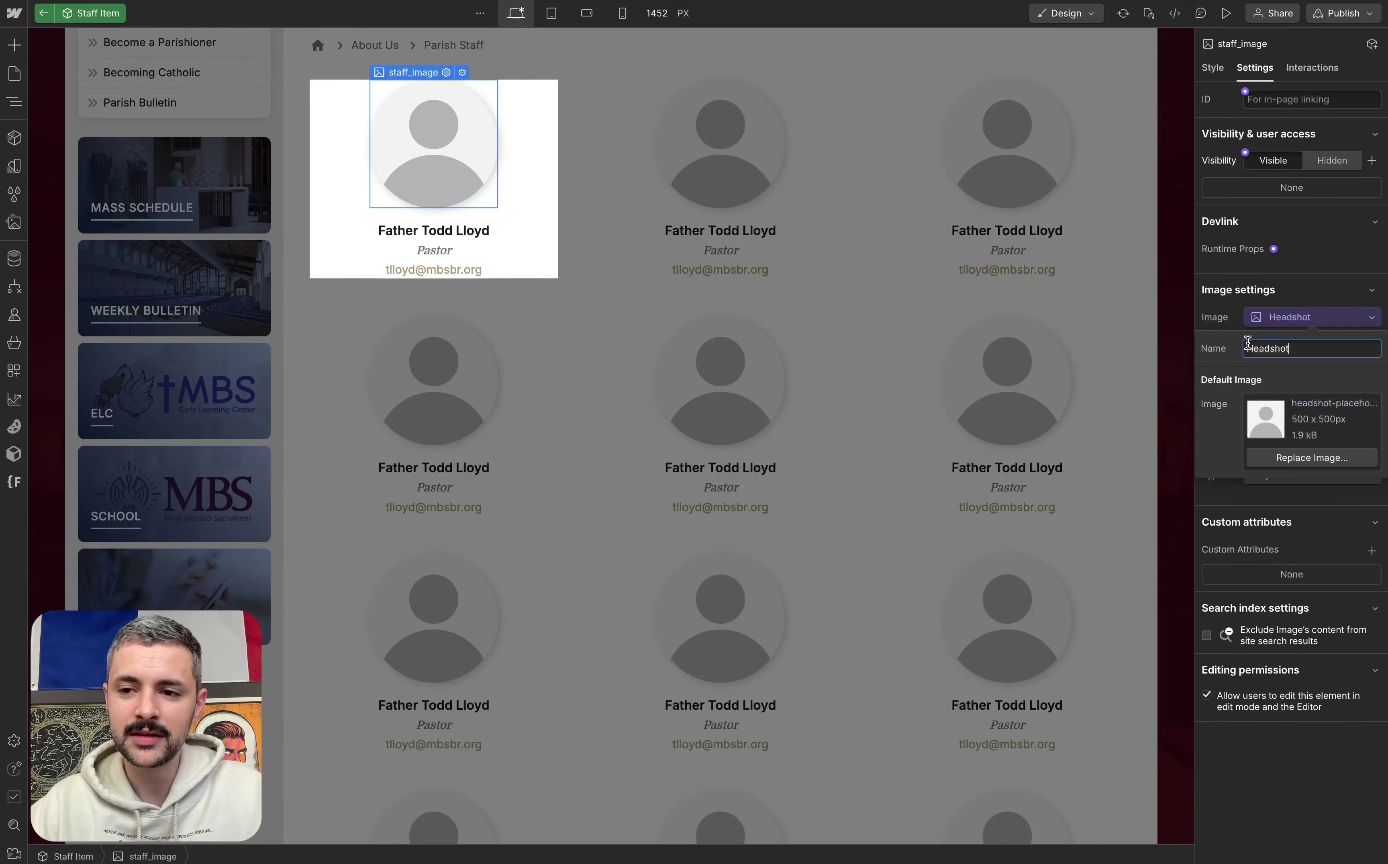
{"action": "left_click", "coordinate": [1299, 463]}
{"action": "left_click", "coordinate": [187, 437]}
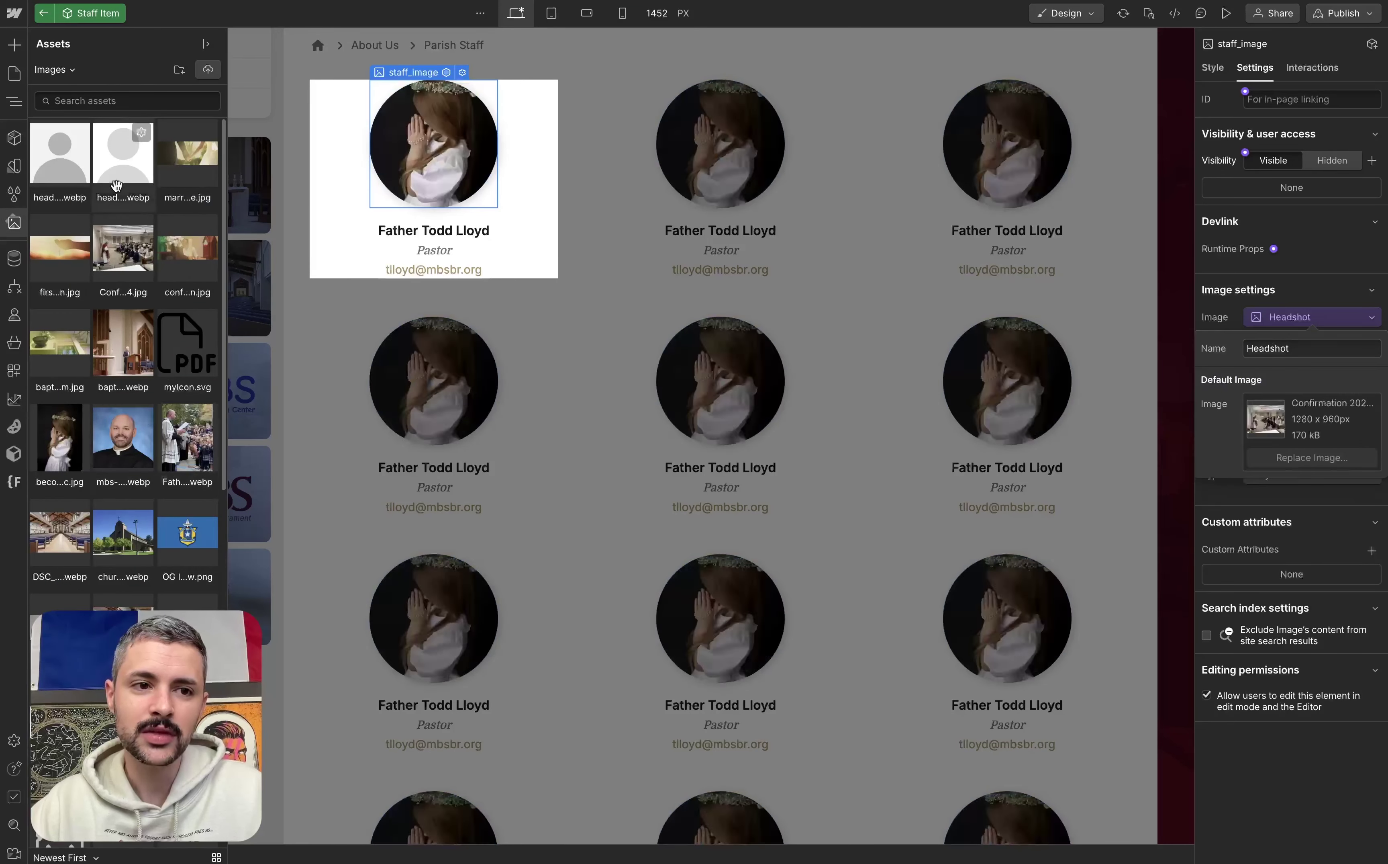
{"action": "left_click", "coordinate": [67, 172]}
{"action": "left_click", "coordinate": [587, 319]}
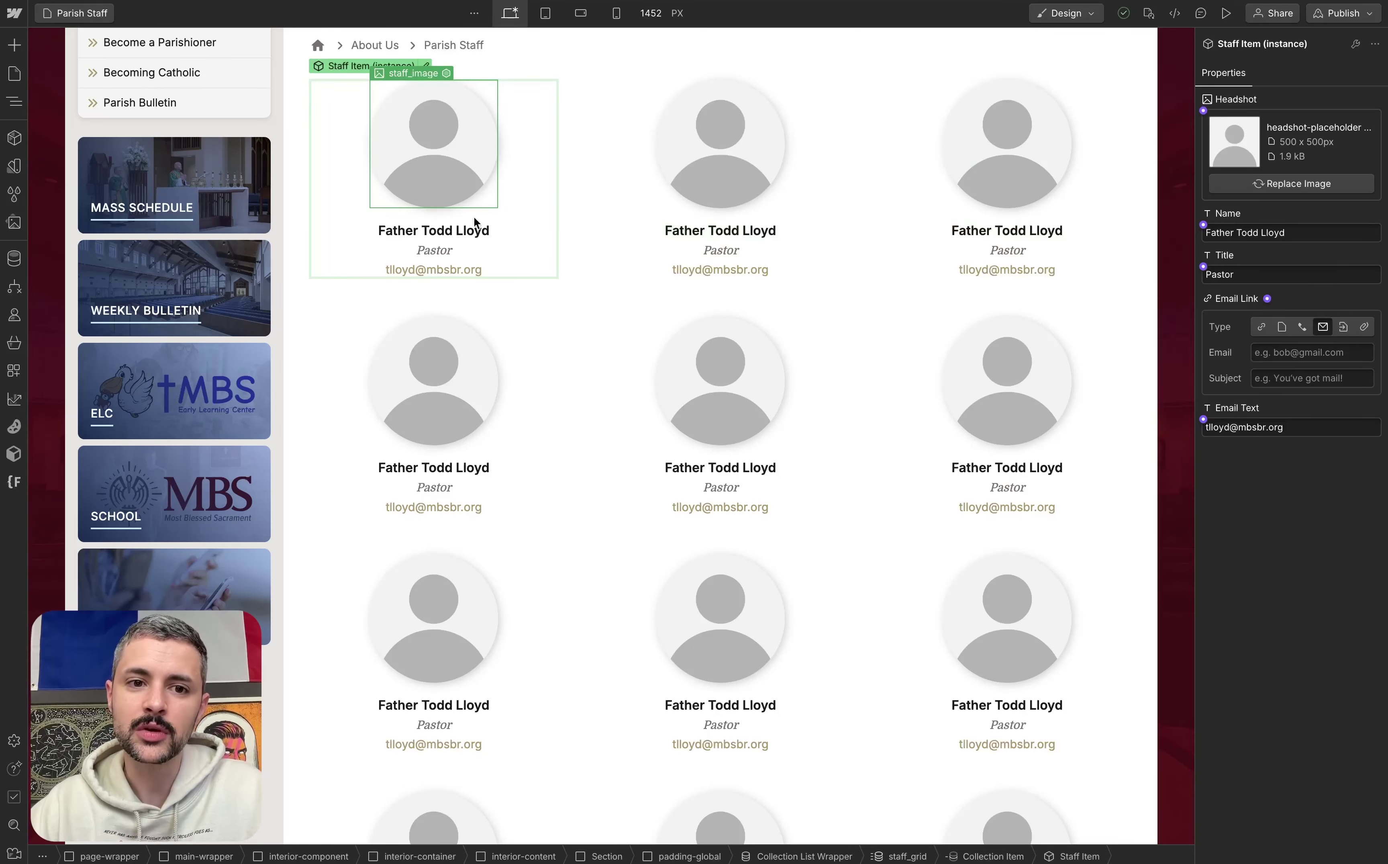
Step: Bind the Staff Item's Headshot, Name and Title properties to Headshot, Name and Job Title
{"action": "left_click", "coordinate": [1204, 111]}
{"action": "left_click", "coordinate": [1237, 171]}
{"action": "left_click", "coordinate": [1204, 153]}
{"action": "left_click", "coordinate": [1243, 228]}
{"action": "left_click", "coordinate": [1204, 194]}
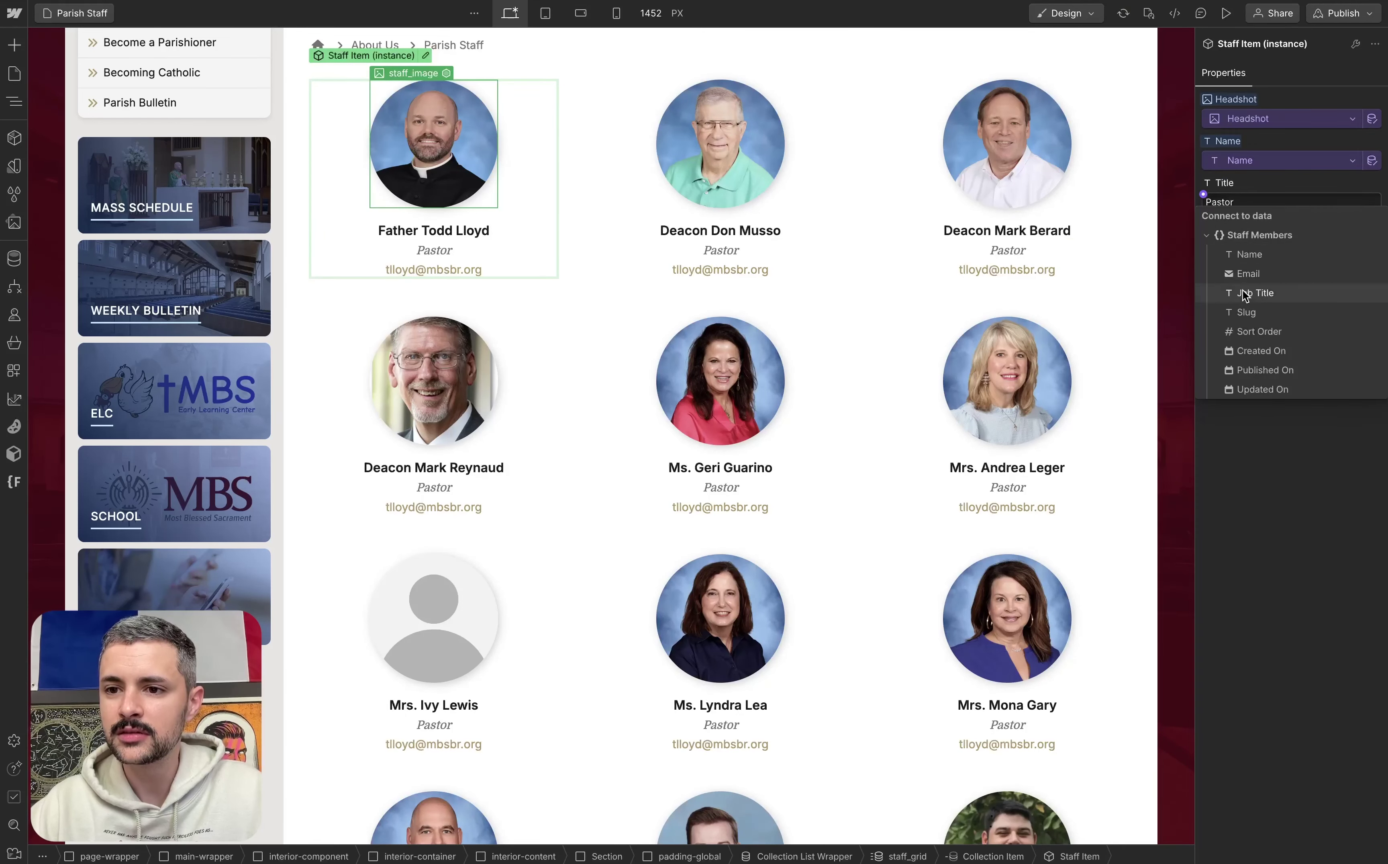
{"action": "left_click", "coordinate": [1256, 292]}
Step: Bind the Email Link and Email Text properties to the Email field
{"action": "left_click", "coordinate": [1267, 227]}
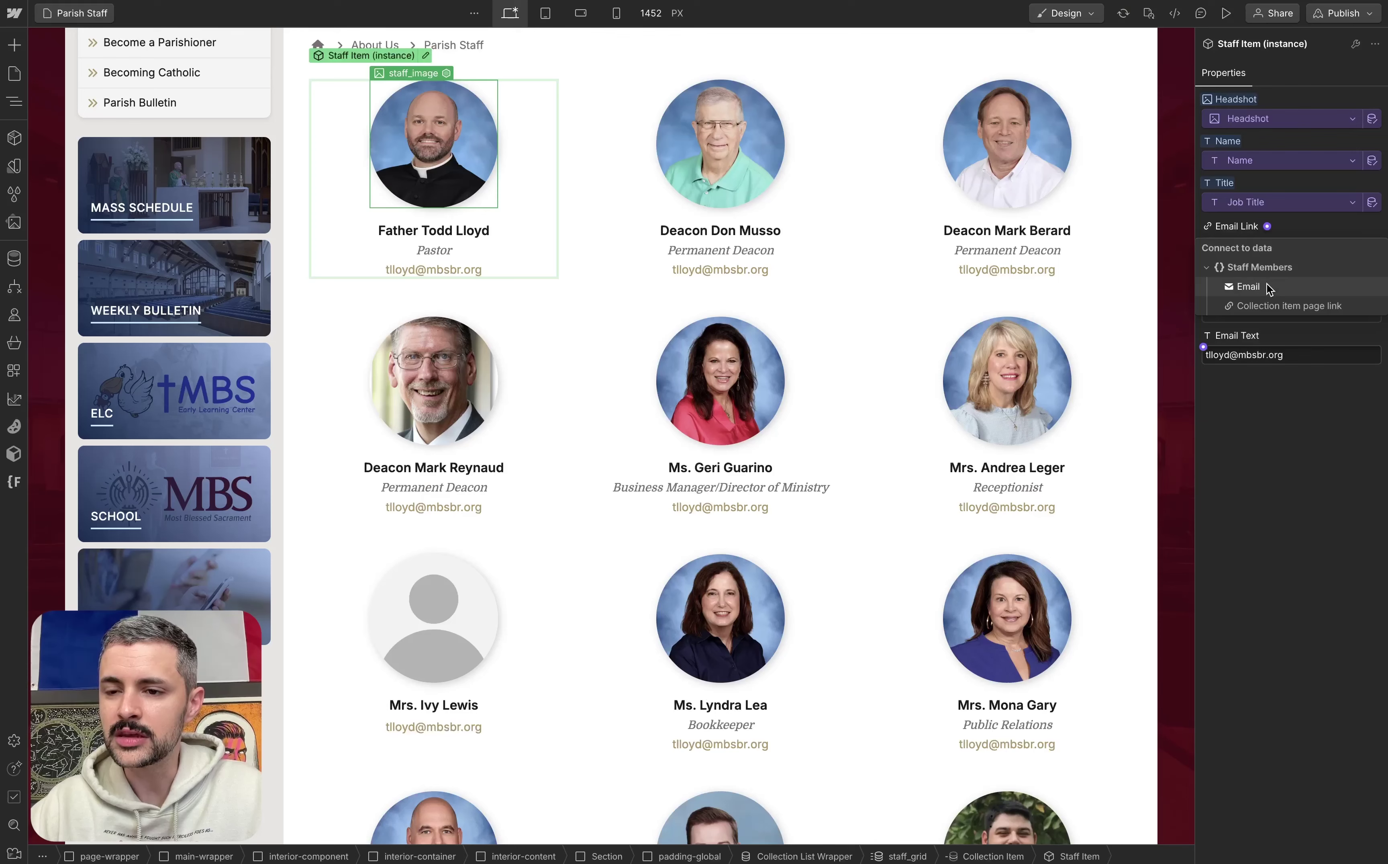
{"action": "left_click", "coordinate": [1268, 288]}
{"action": "left_click", "coordinate": [1204, 278]}
{"action": "left_click", "coordinate": [1248, 357]}
{"action": "left_click", "coordinate": [822, 306]}
{"action": "scroll", "coordinate": [822, 307], "scroll_direction": "down", "scroll_amount": 5}
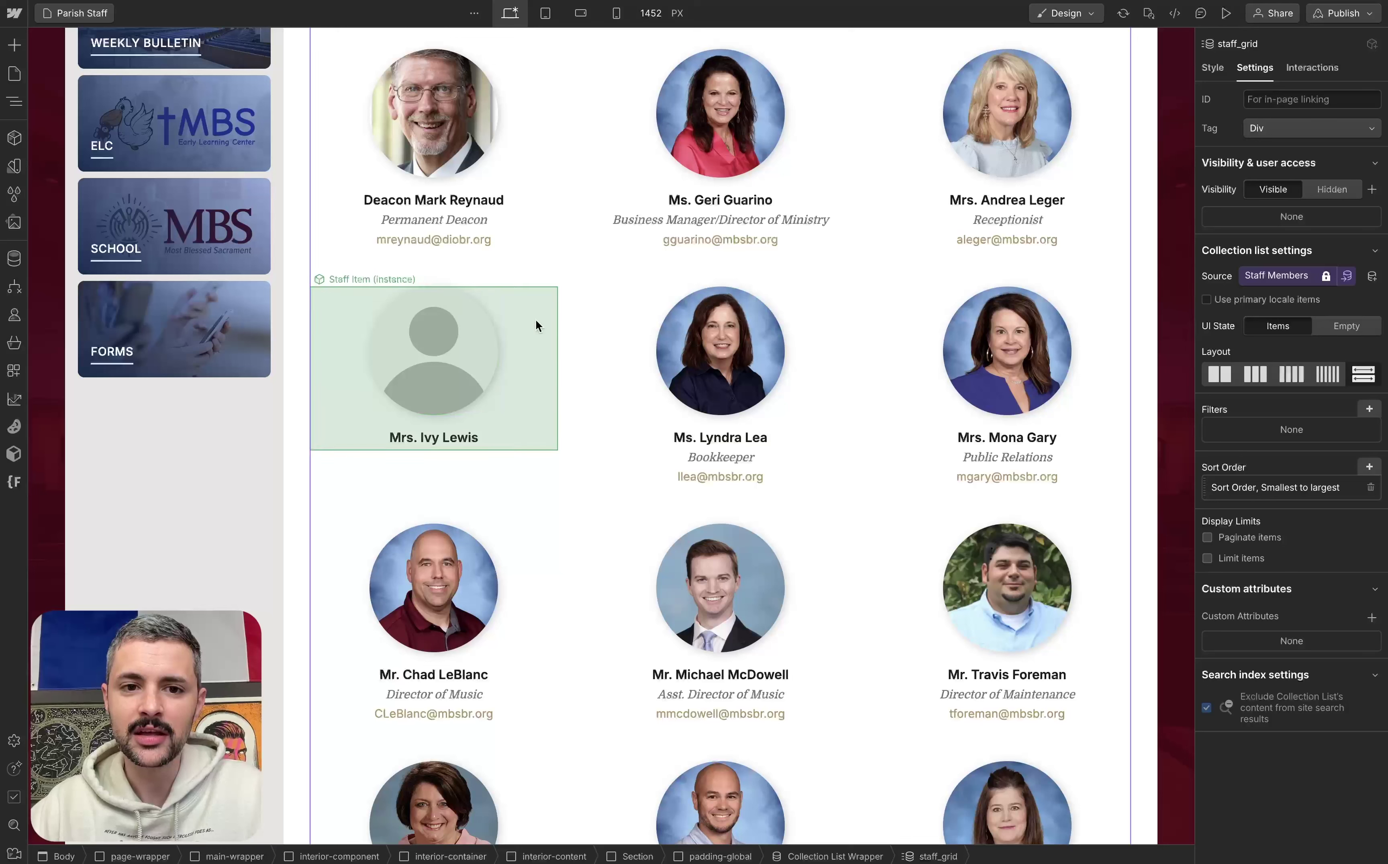
{"action": "left_click", "coordinate": [662, 347]}
{"action": "left_click", "coordinate": [1253, 123]}
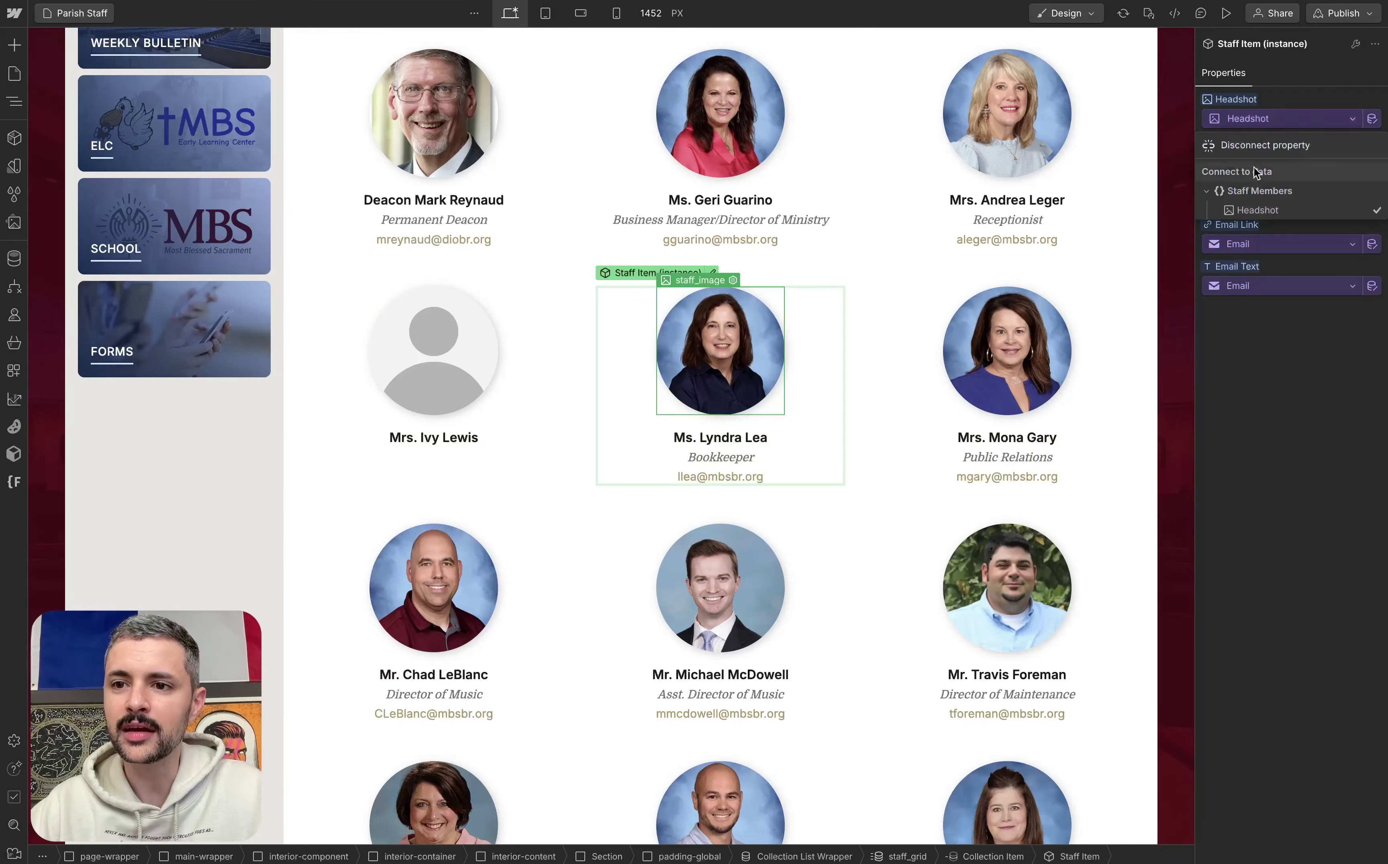
{"action": "left_click", "coordinate": [1247, 122]}
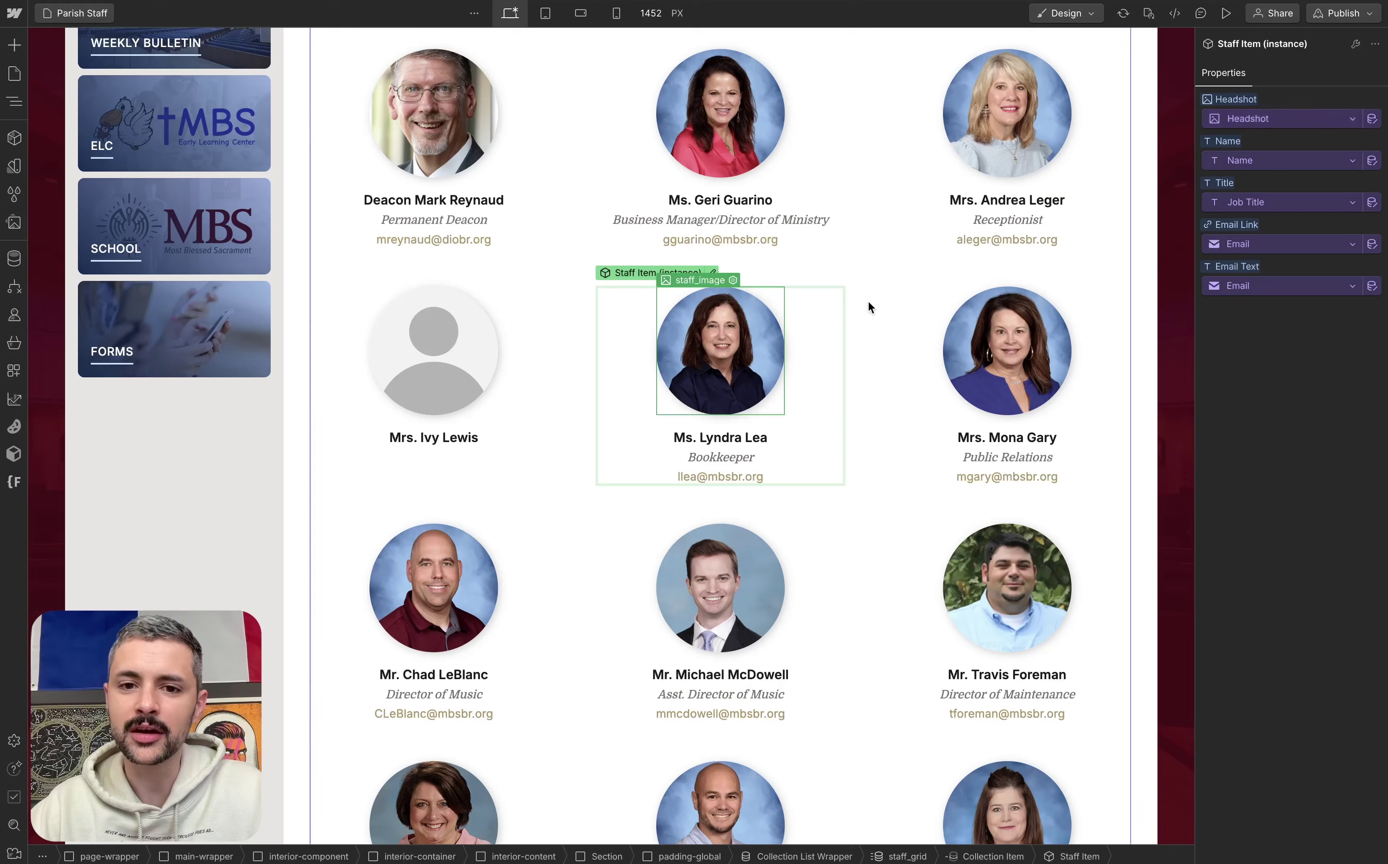
{"action": "left_click", "coordinate": [848, 349]}
{"action": "scroll", "coordinate": [848, 350], "scroll_direction": "up", "scroll_amount": 5}
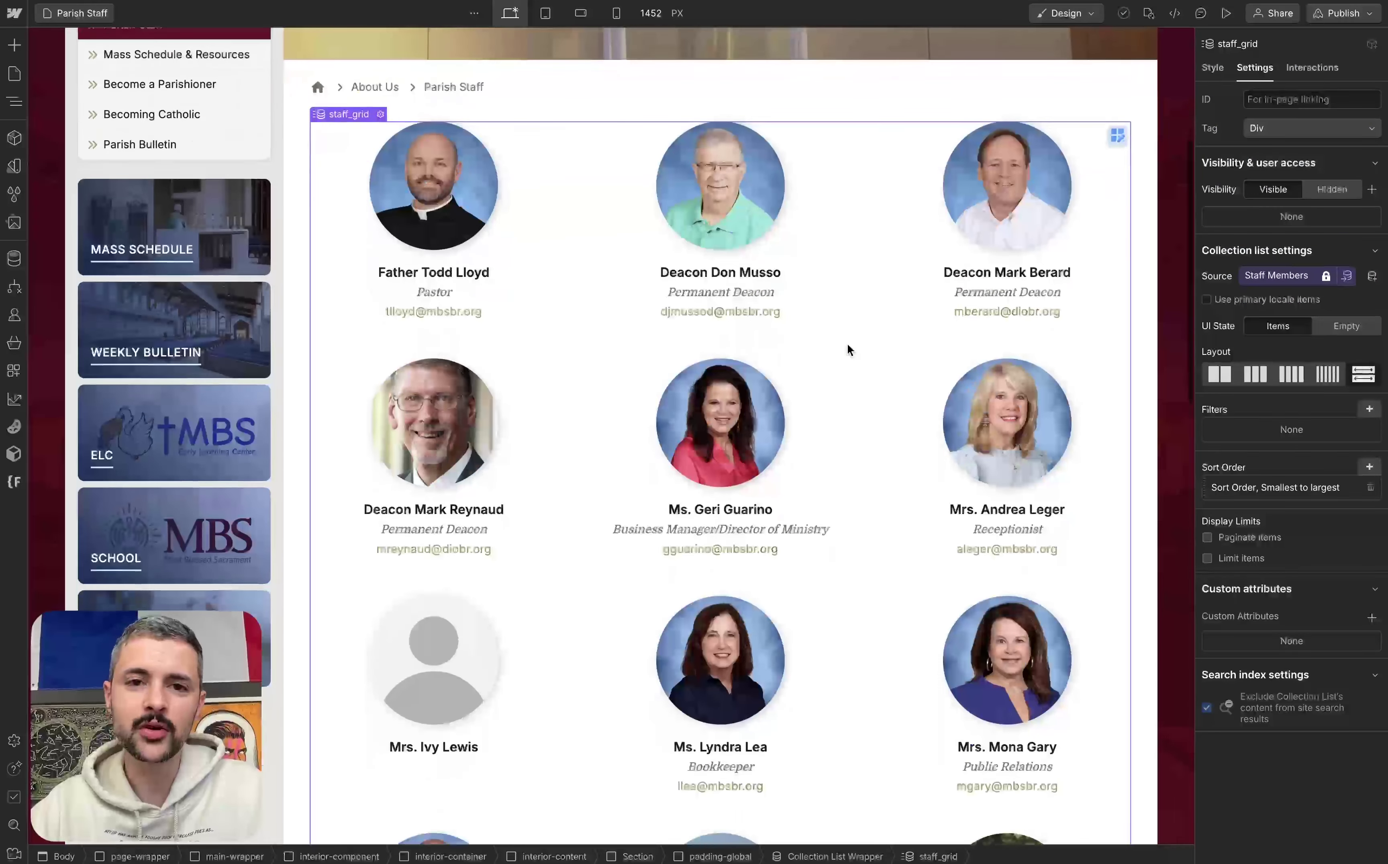
{"action": "scroll", "coordinate": [848, 345], "scroll_direction": "down", "scroll_amount": 1}
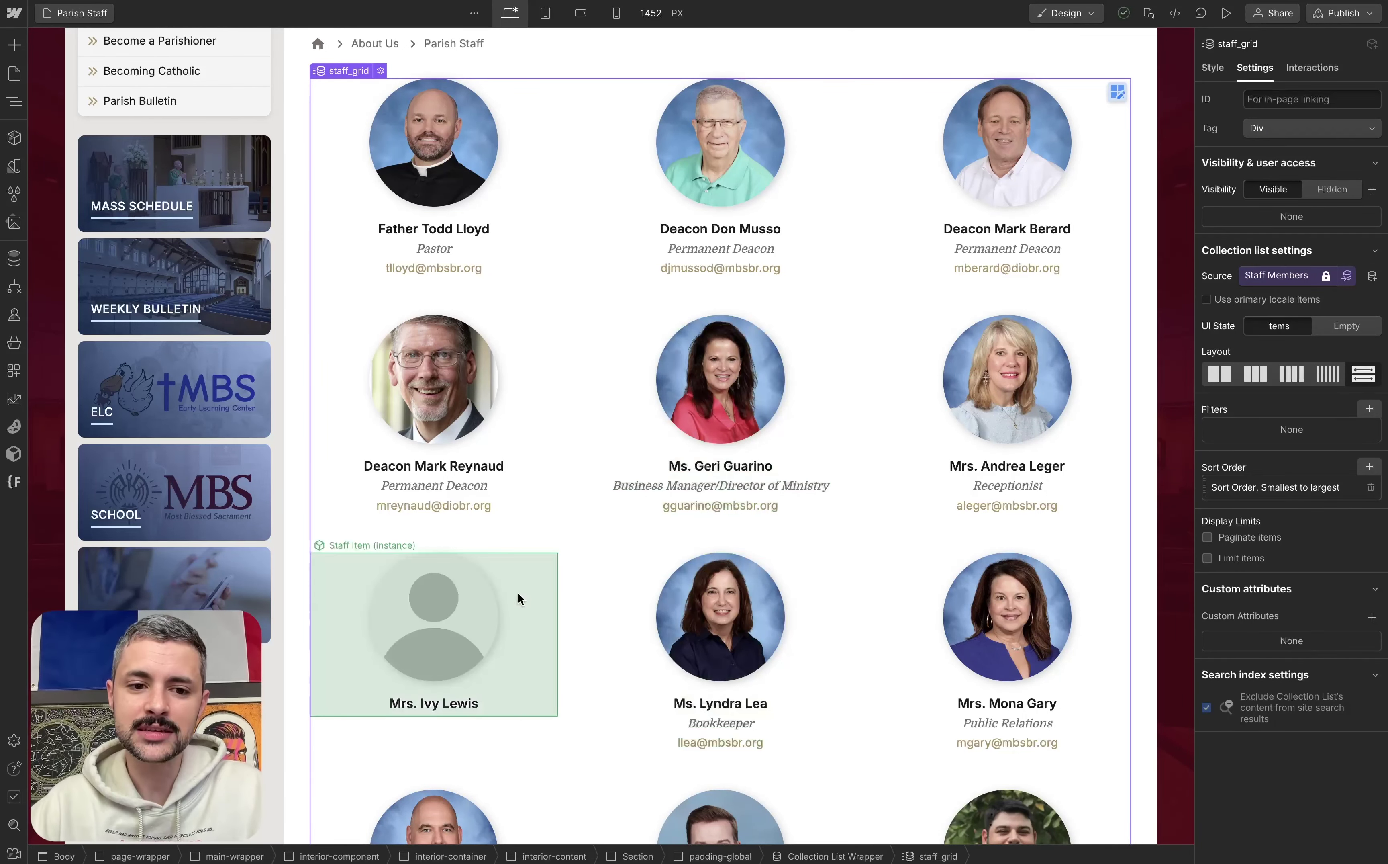
{"action": "left_click", "coordinate": [523, 643]}
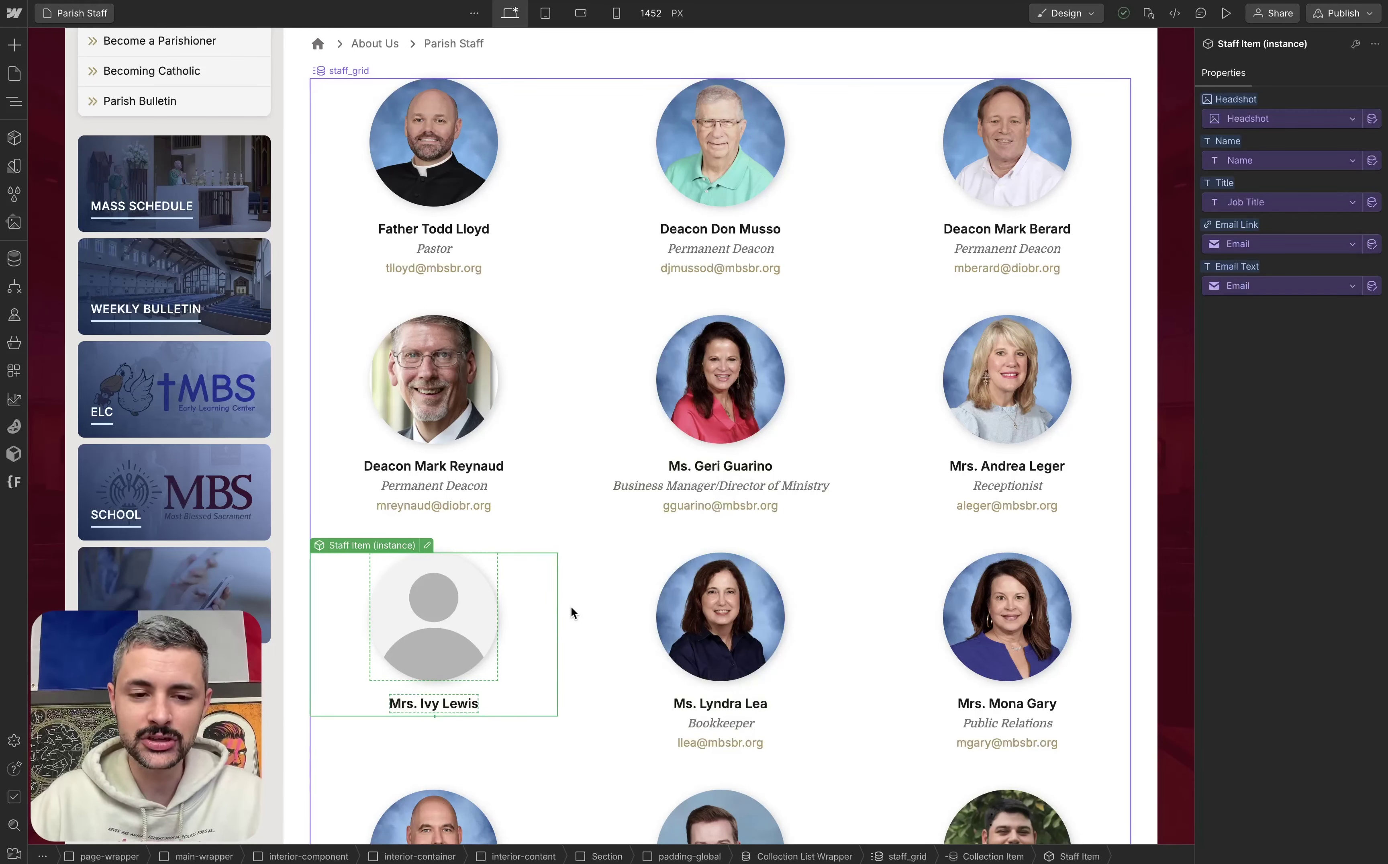
{"action": "left_click", "coordinate": [427, 545]}
{"action": "left_click", "coordinate": [437, 593]}
{"action": "left_click", "coordinate": [1285, 318]}
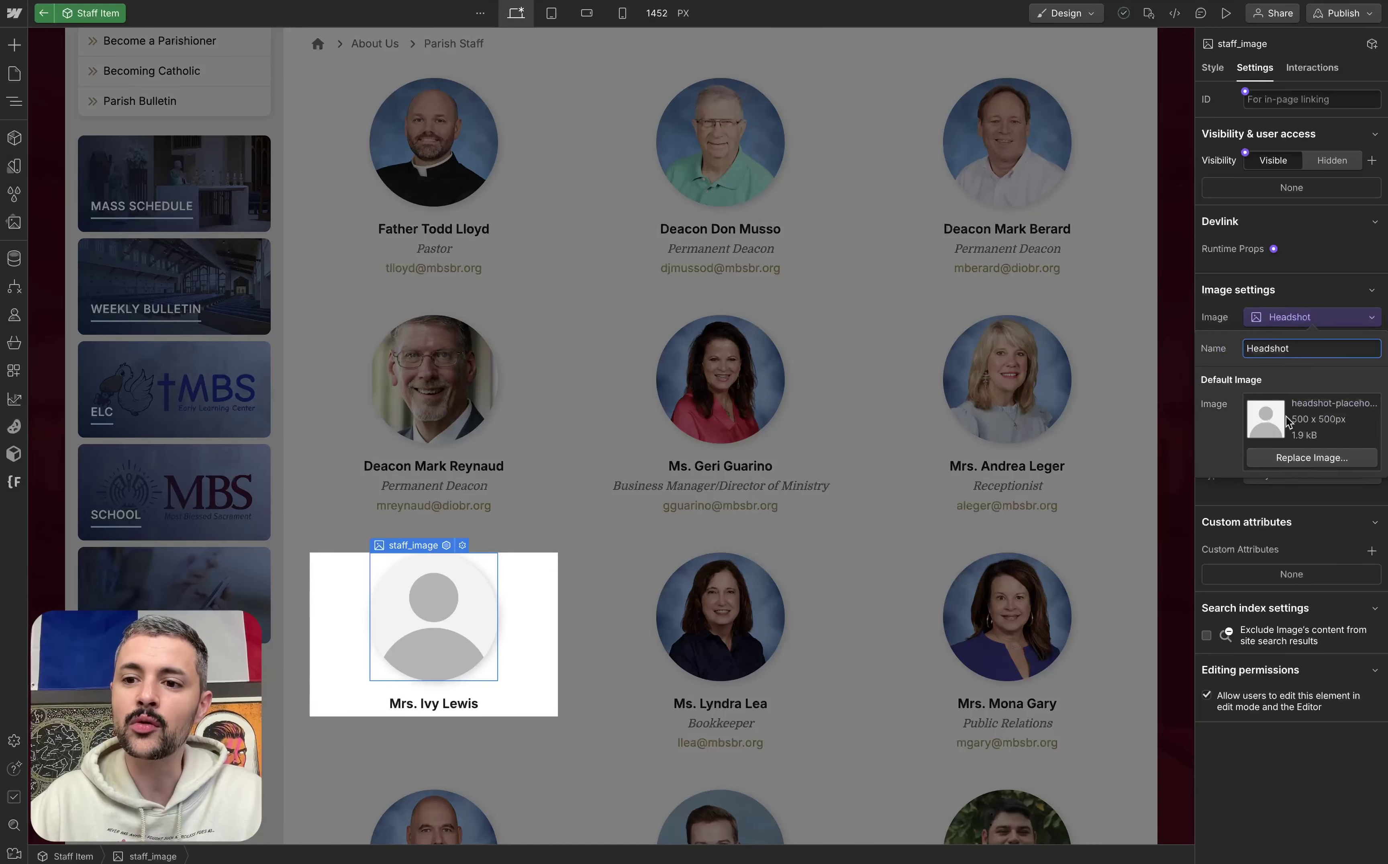
{"action": "left_click", "coordinate": [1283, 459]}
{"action": "left_click", "coordinate": [100, 577]}
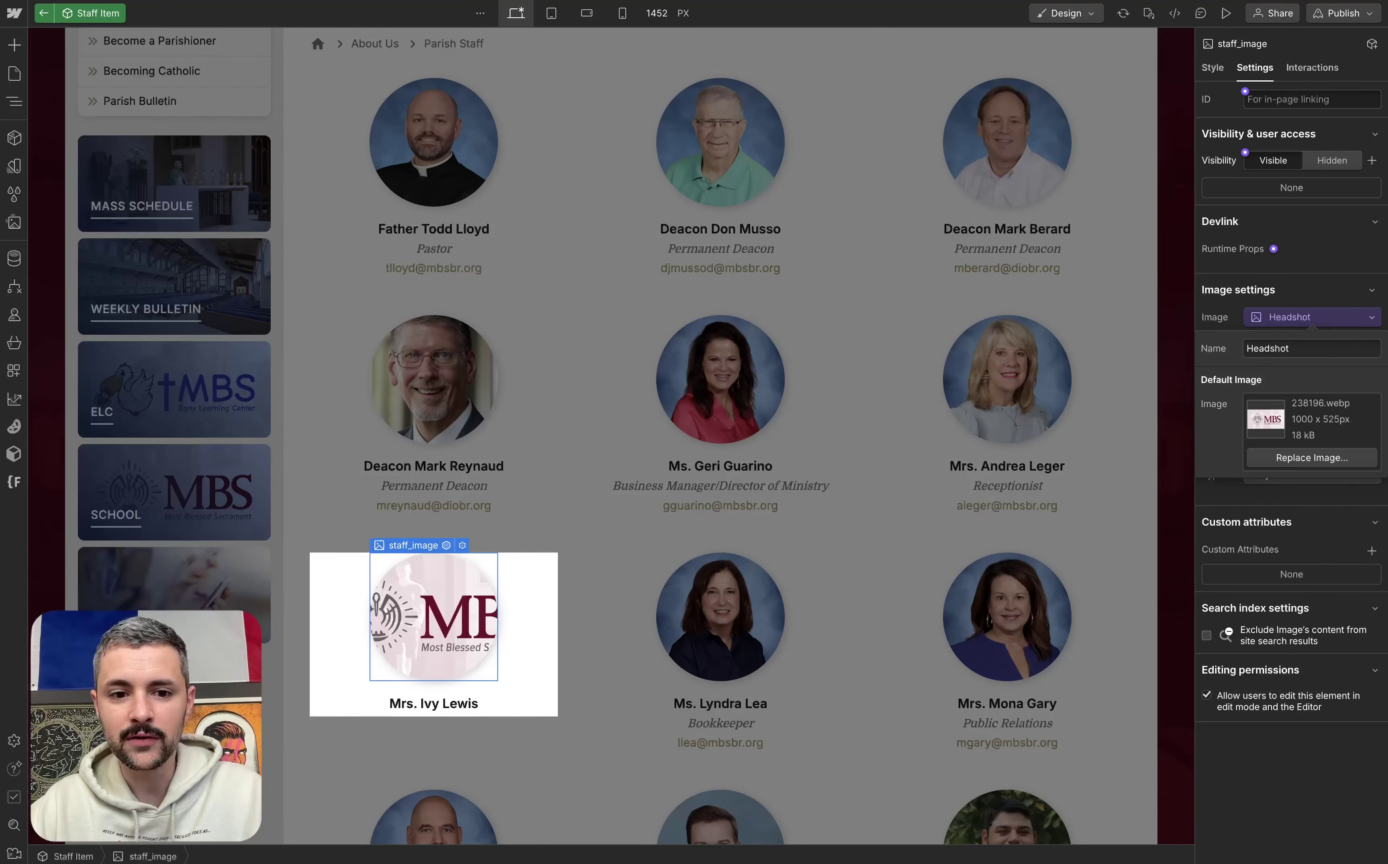
{"action": "left_click", "coordinate": [583, 544]}
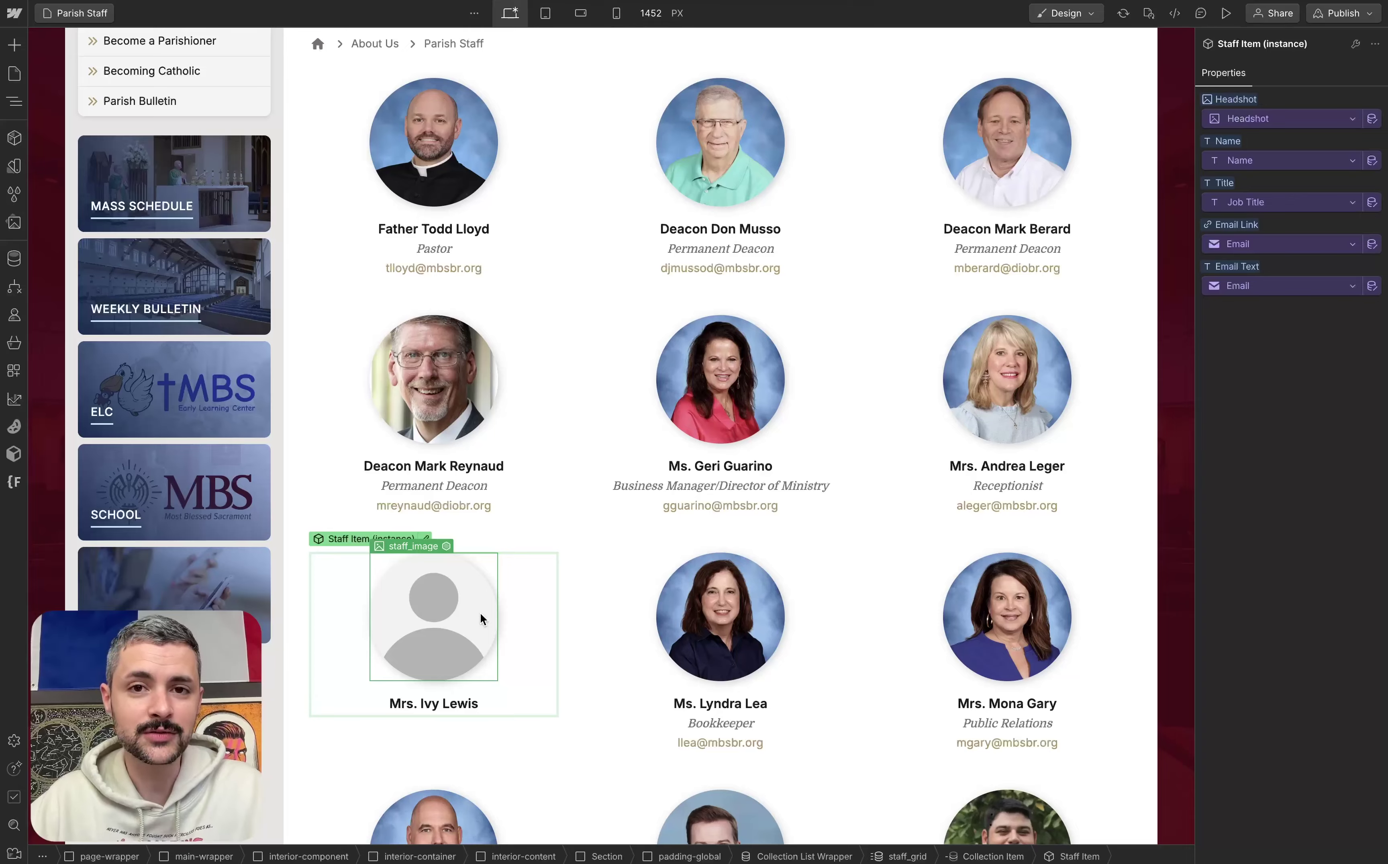
{"action": "left_click", "coordinate": [576, 587]}
{"action": "scroll", "coordinate": [577, 586], "scroll_direction": "down", "scroll_amount": 5}
{"action": "scroll", "coordinate": [576, 586], "scroll_direction": "down", "scroll_amount": 4}
{"action": "scroll", "coordinate": [576, 586], "scroll_direction": "up", "scroll_amount": 12}
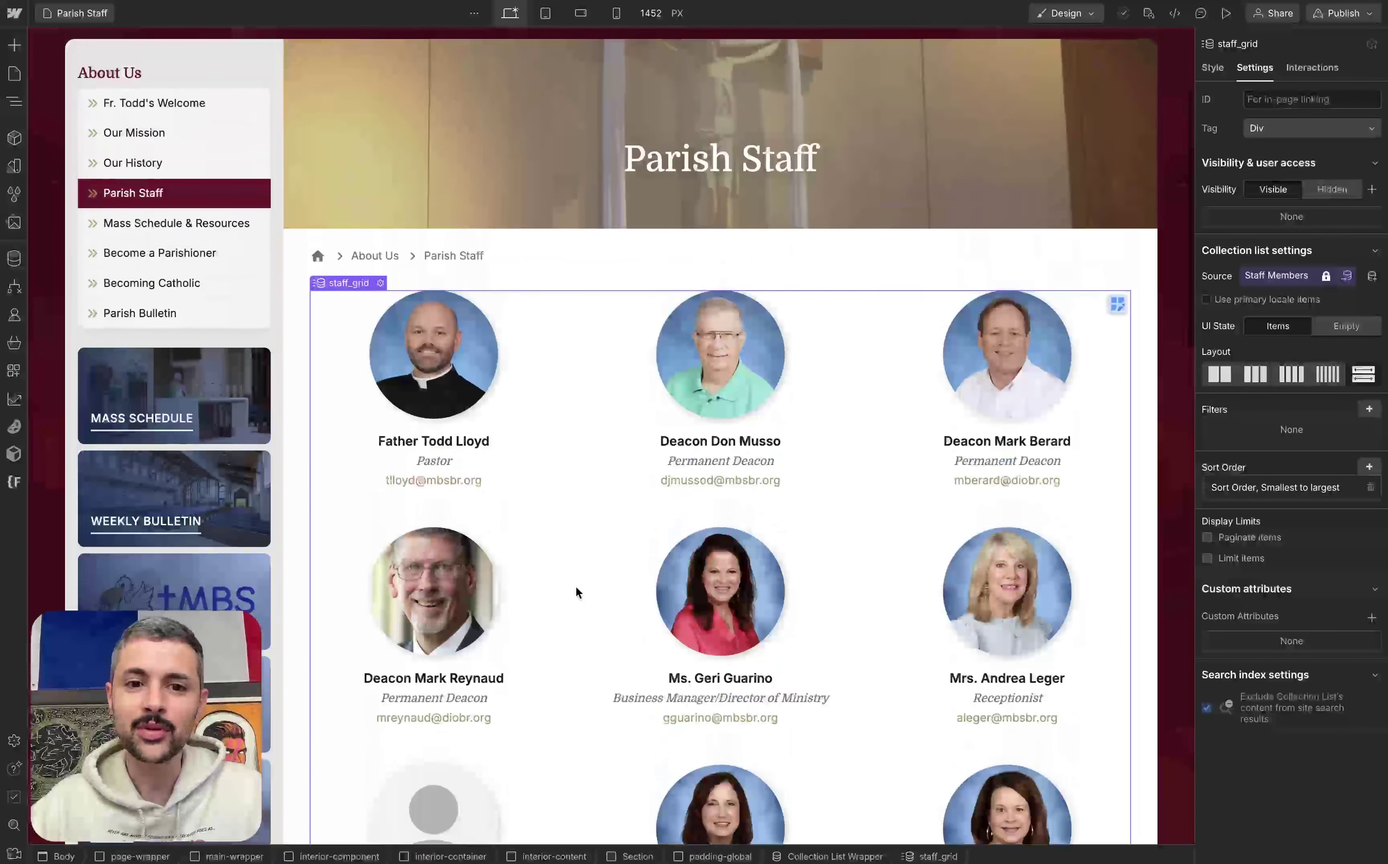
{"action": "scroll", "coordinate": [576, 587], "scroll_direction": "up", "scroll_amount": 2}
{"action": "scroll", "coordinate": [576, 586], "scroll_direction": "down", "scroll_amount": 2}
{"action": "scroll", "coordinate": [576, 588], "scroll_direction": "down", "scroll_amount": 1}
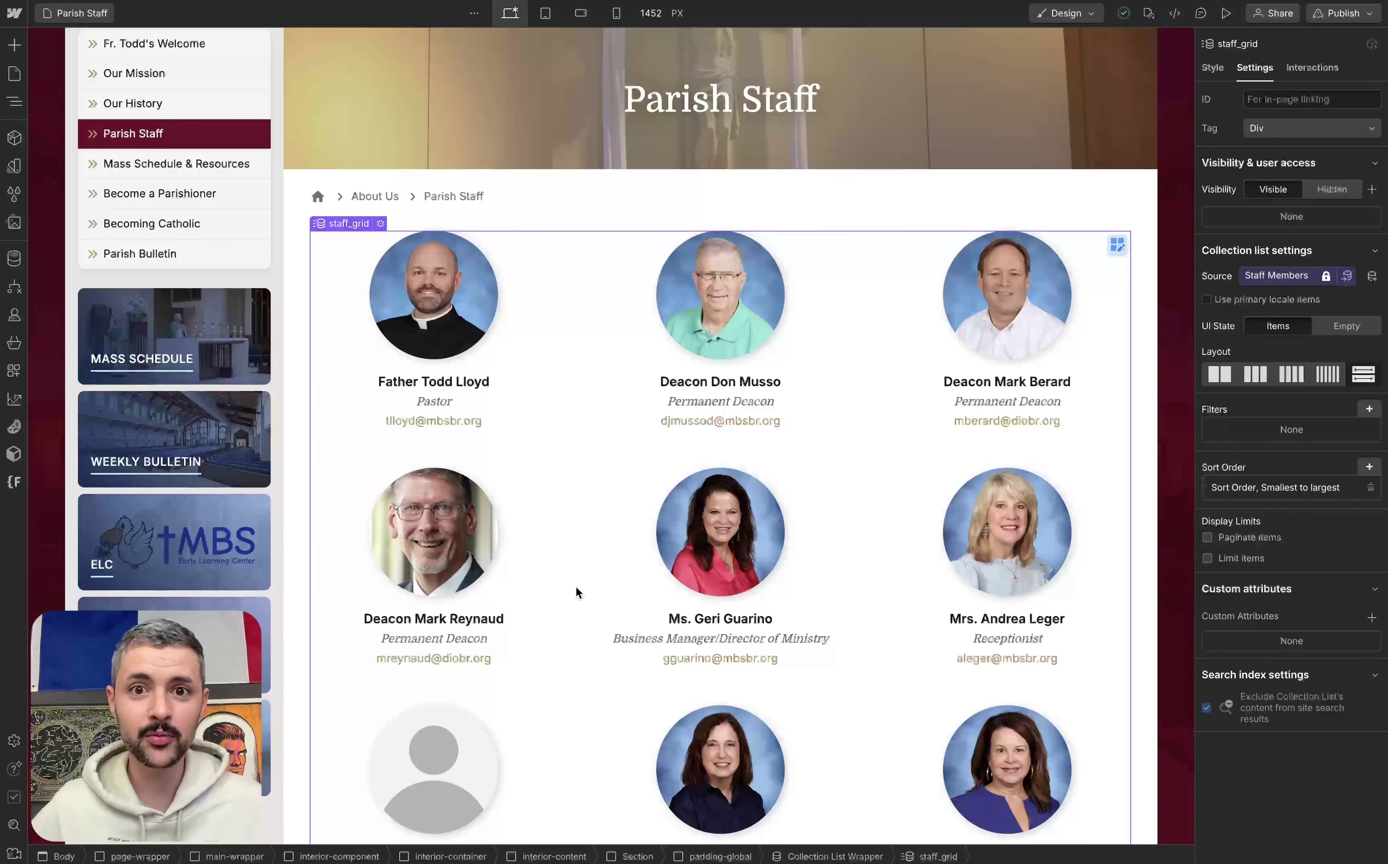